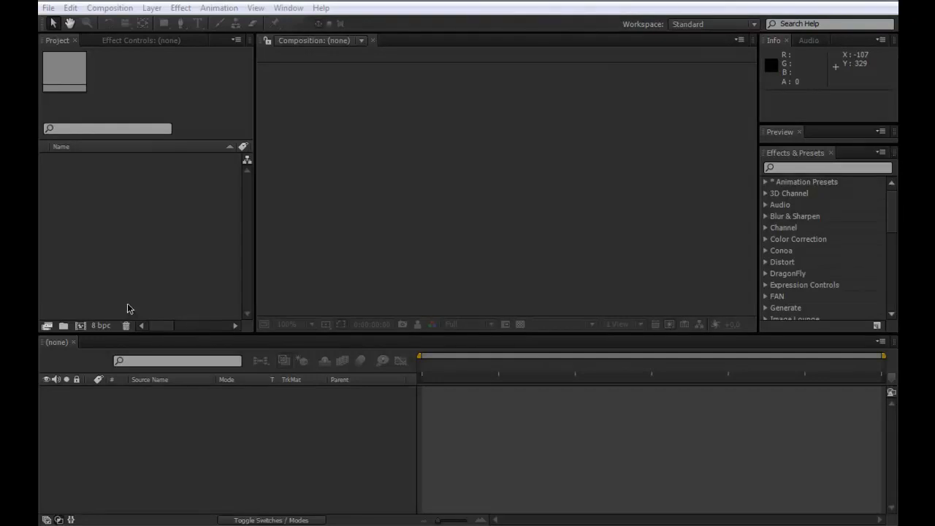
# Step: Import the SprintCam.avi clip (1024 x 576, 25 fps) through the Import File dialog
pyautogui.click(179, 272)
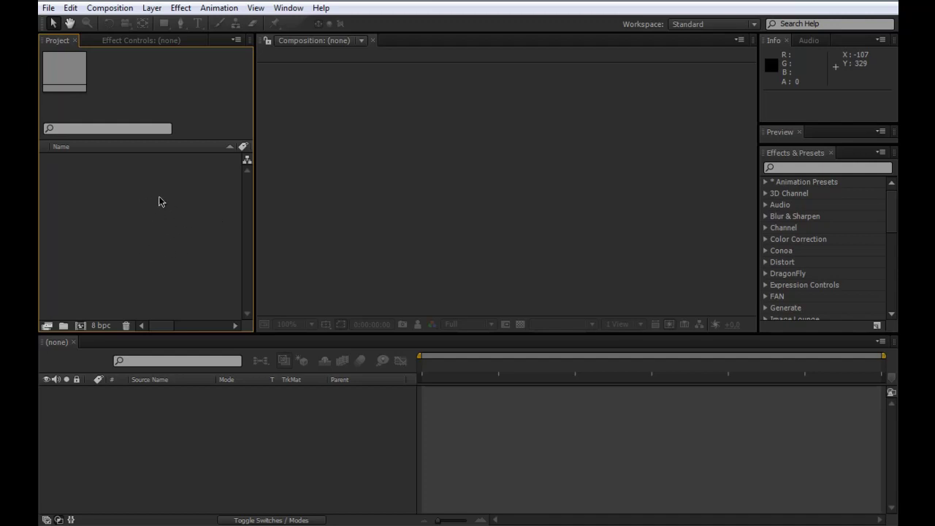
pyautogui.click(49, 7)
pyautogui.moveTo(182, 203)
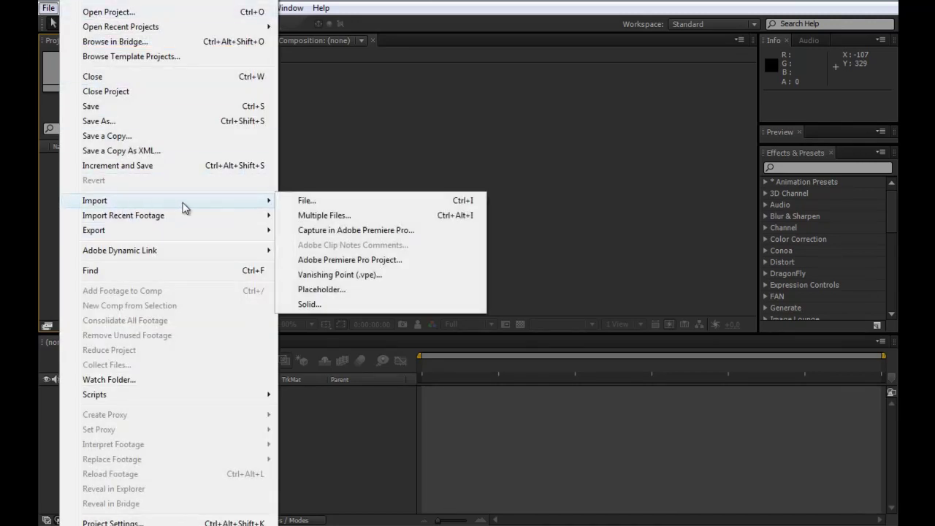
pyautogui.click(311, 156)
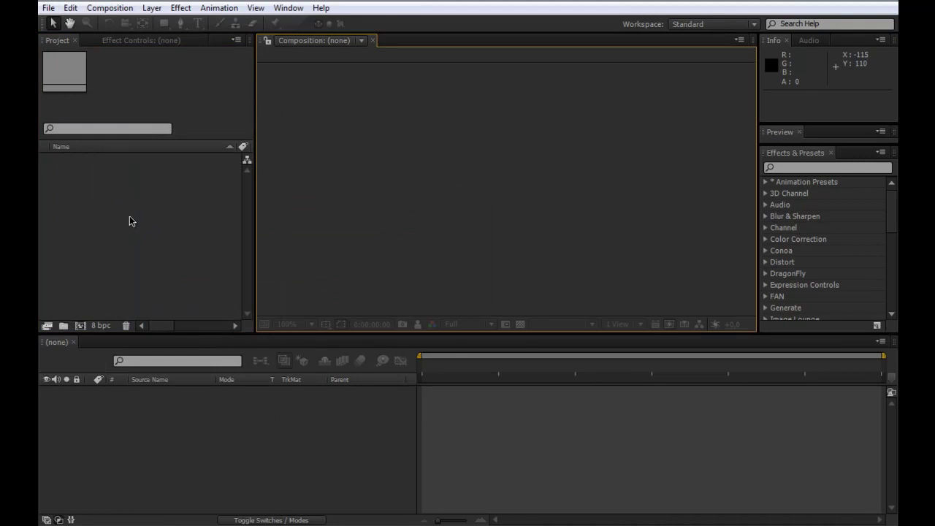
pyautogui.click(70, 56)
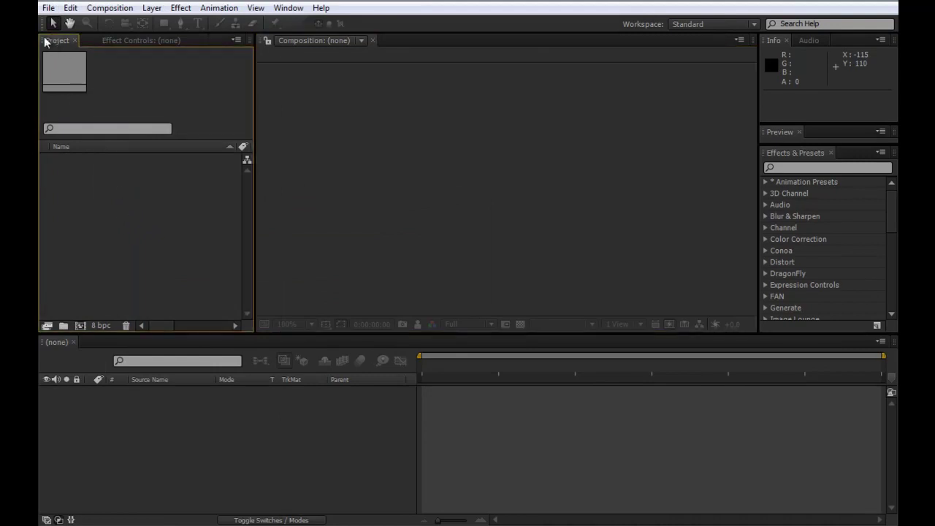
pyautogui.doubleClick(141, 226)
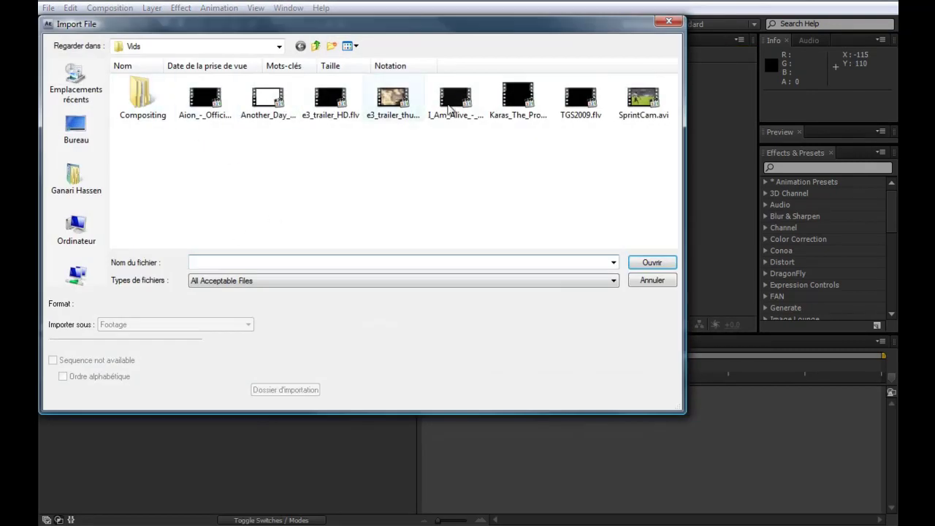
pyautogui.click(650, 106)
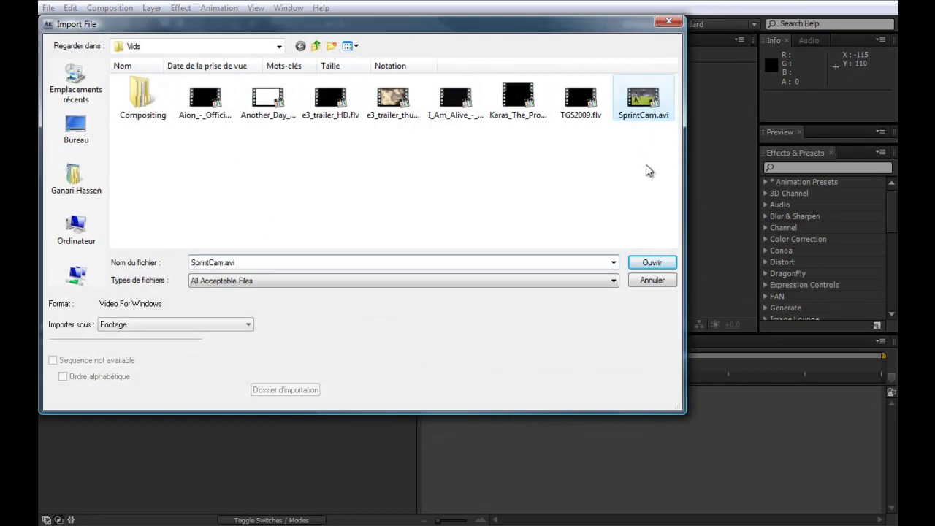
pyautogui.click(652, 263)
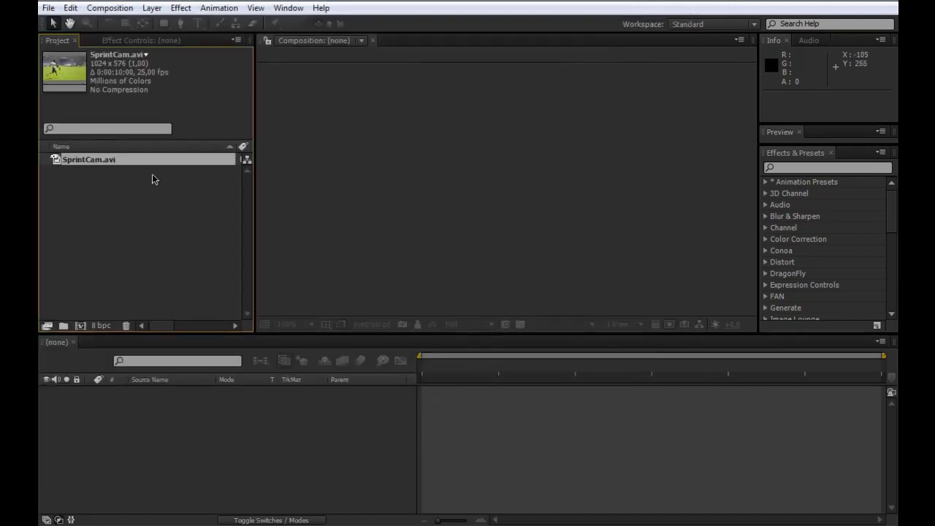
# Step: Drag SprintCam.avi onto the new-composition button to build a 1024 x 576, 10 s SprintCam comp
pyautogui.click(109, 8)
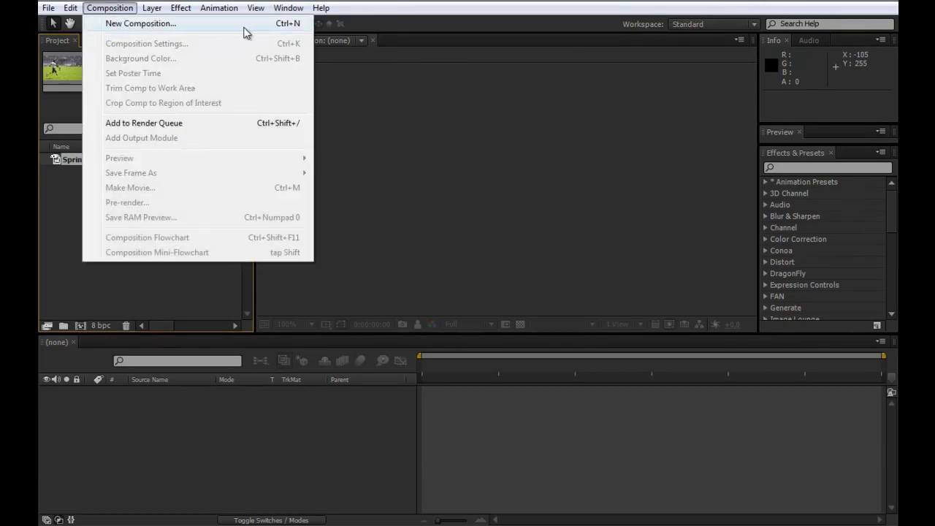
pyautogui.click(136, 291)
pyautogui.click(65, 162)
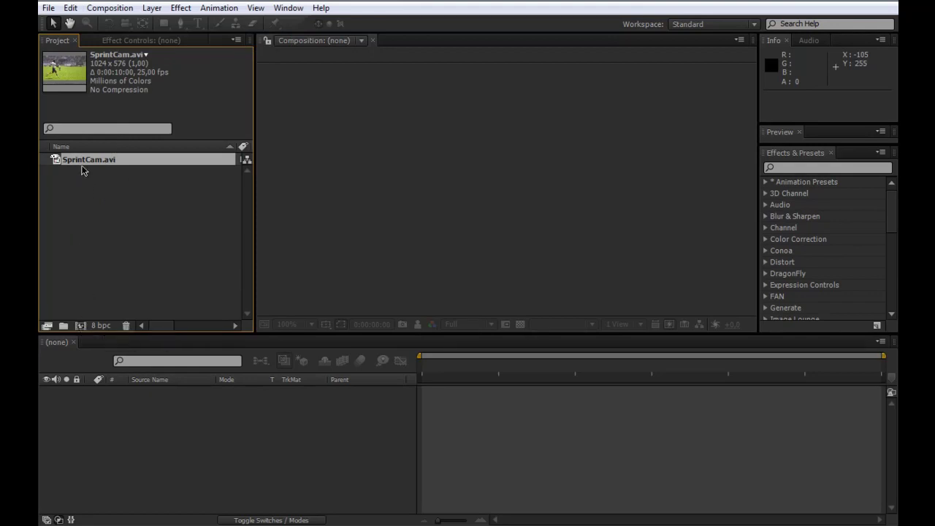
pyautogui.moveTo(82, 163); pyautogui.dragTo(89, 186)
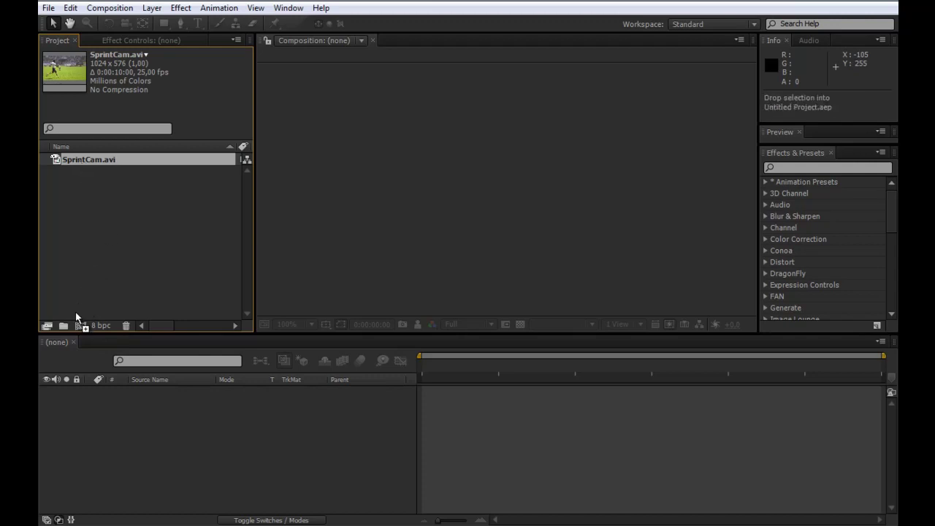
pyautogui.moveTo(75, 312); pyautogui.dragTo(80, 327)
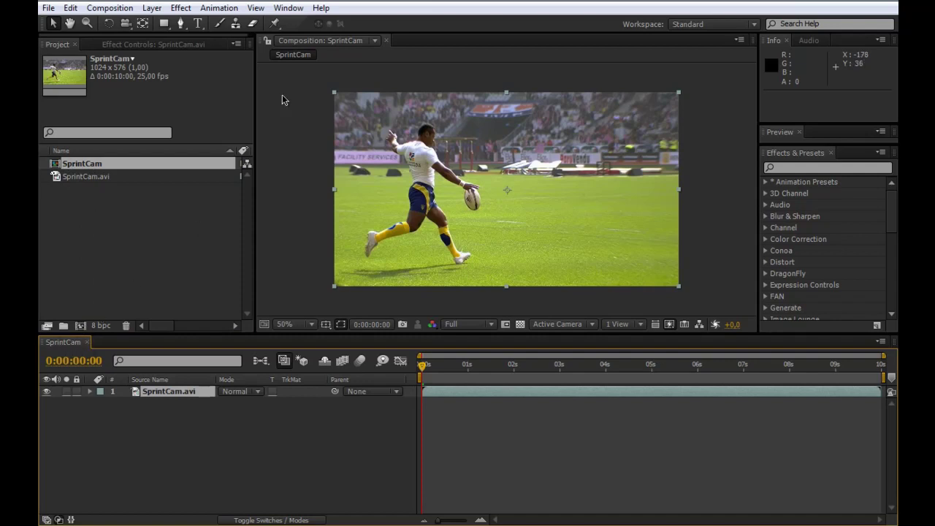
# Step: Preview the clip by scrubbing to about 0:00:08:04 and playing it, then select the SprintCam.avi layer
pyautogui.click(92, 178)
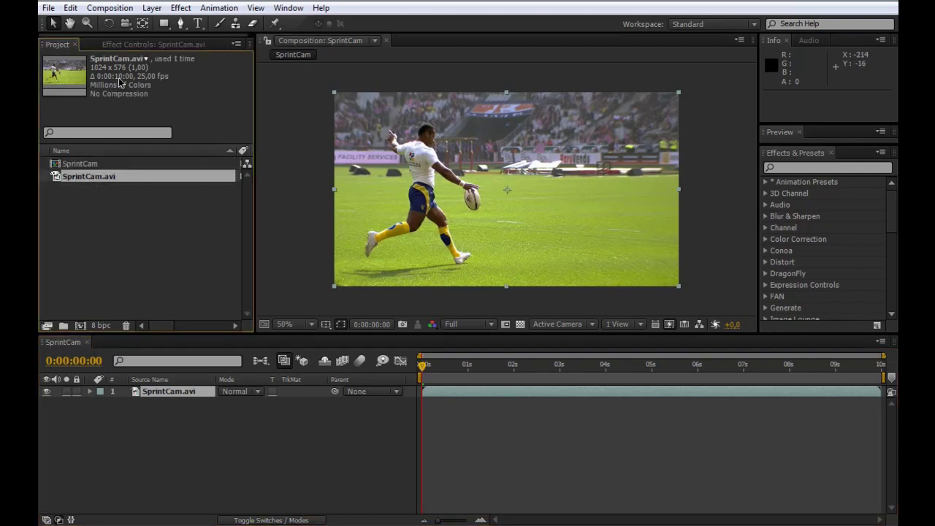
pyautogui.click(69, 345)
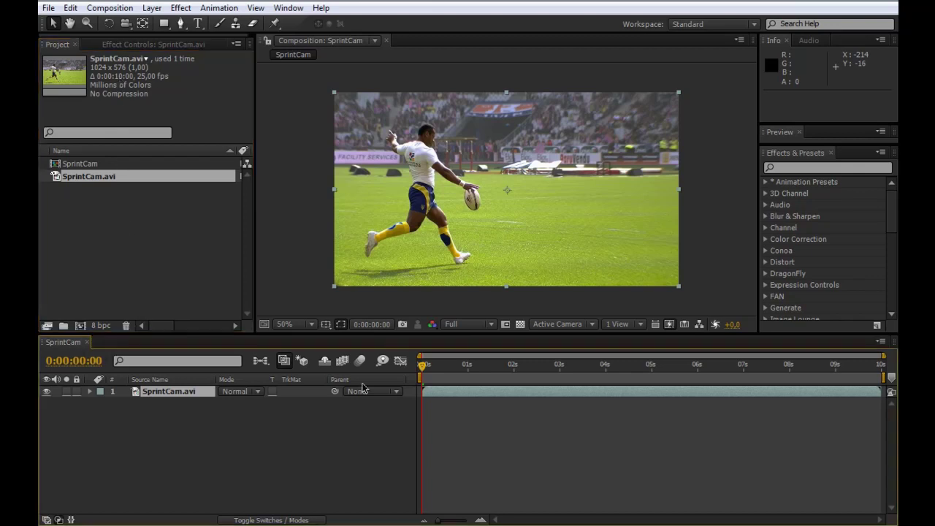
pyautogui.moveTo(424, 367)
pyautogui.mouseDown()
pyautogui.moveTo(805, 375)
pyautogui.moveTo(422, 374)
pyautogui.mouseUp()
pyautogui.press('space')
pyautogui.click(424, 365)
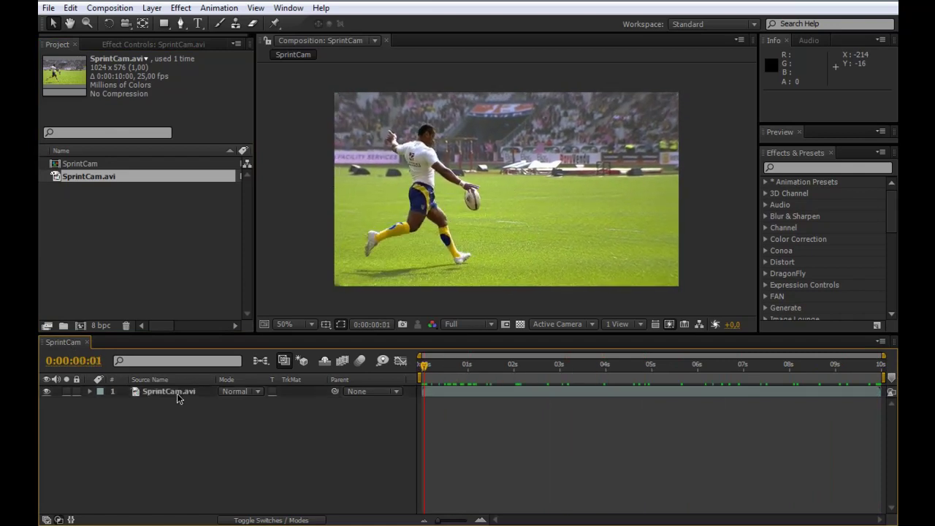
pyautogui.click(169, 391)
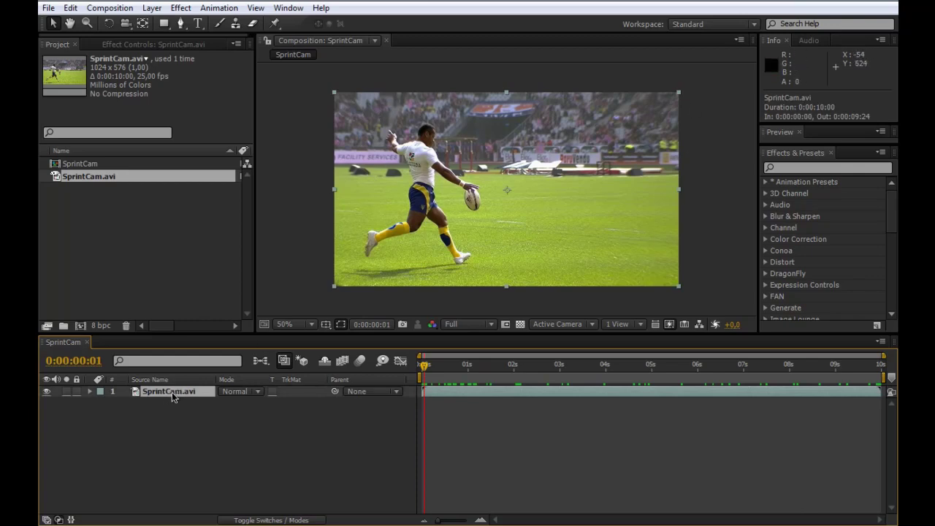
pyautogui.click(180, 8)
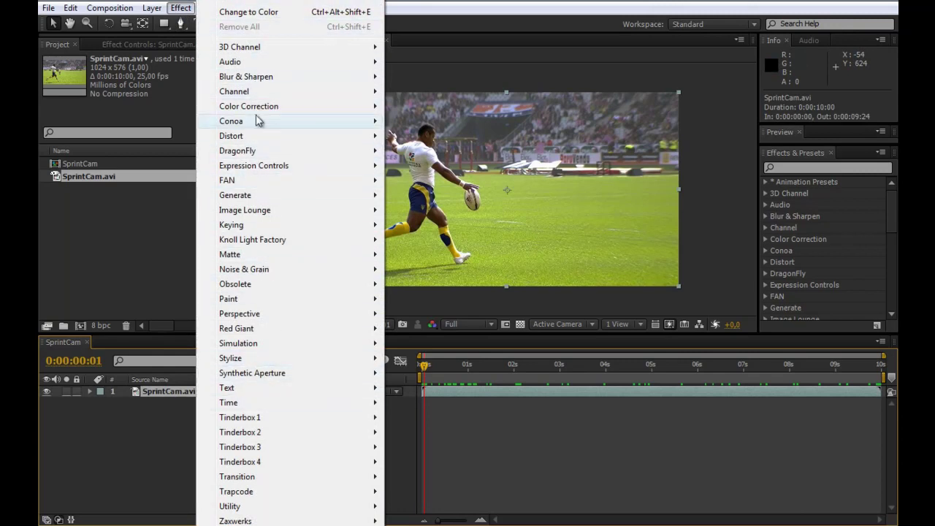
# Step: Apply Effect > Blur & Sharpen > Gaussian Blur to the SprintCam.avi layer
pyautogui.click(154, 438)
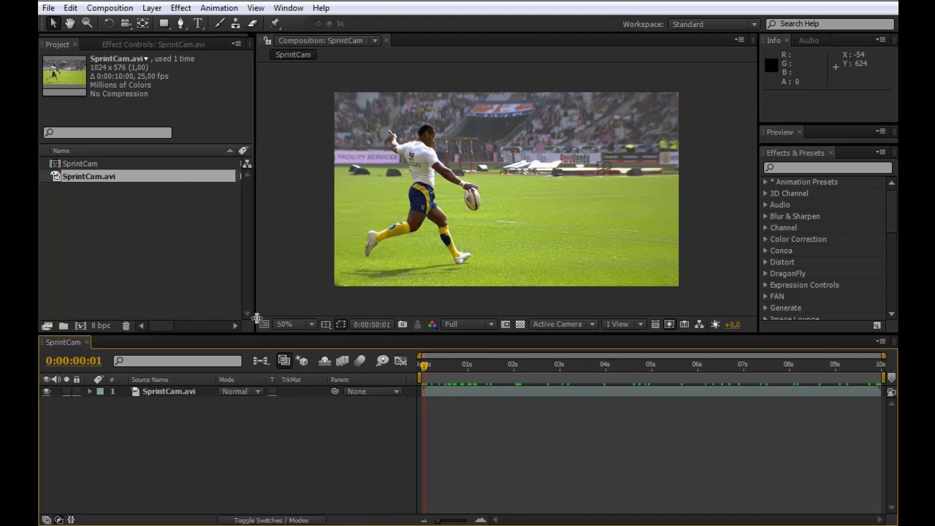
pyautogui.click(274, 272)
pyautogui.click(181, 9)
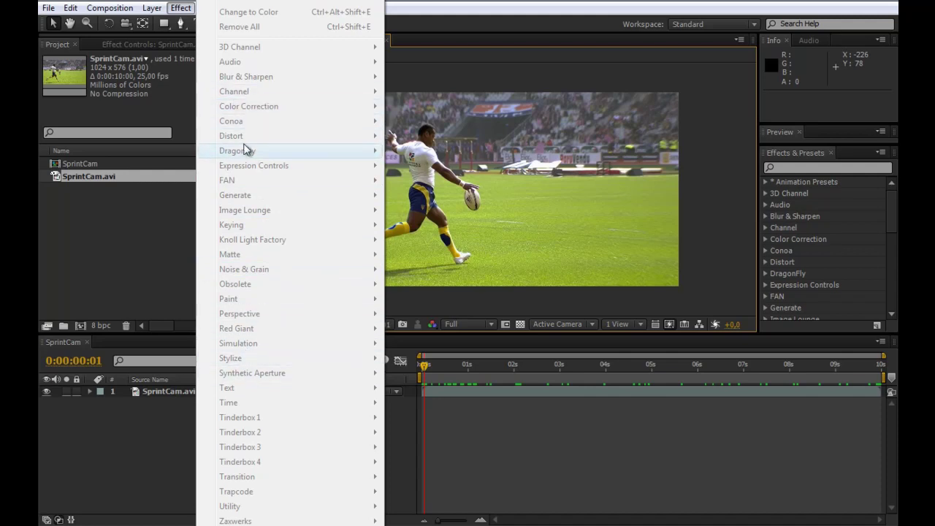
pyautogui.click(165, 395)
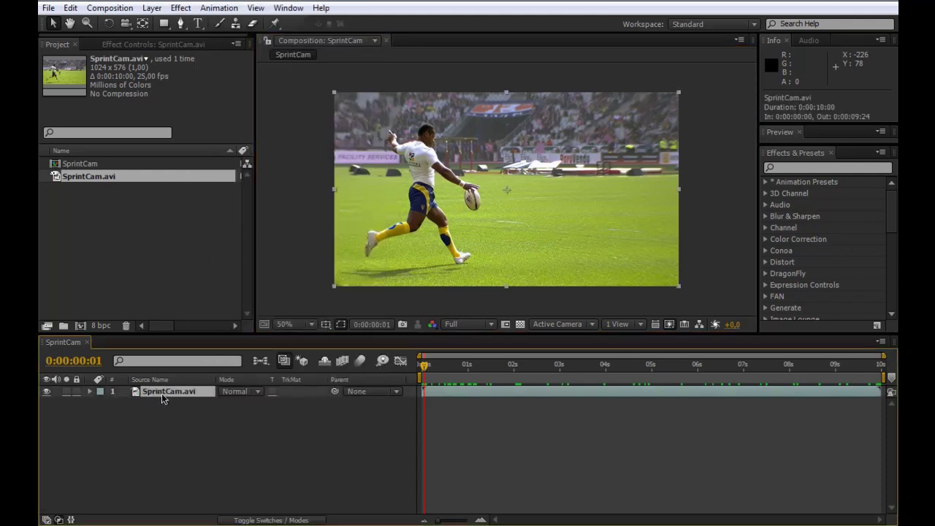
pyautogui.click(180, 8)
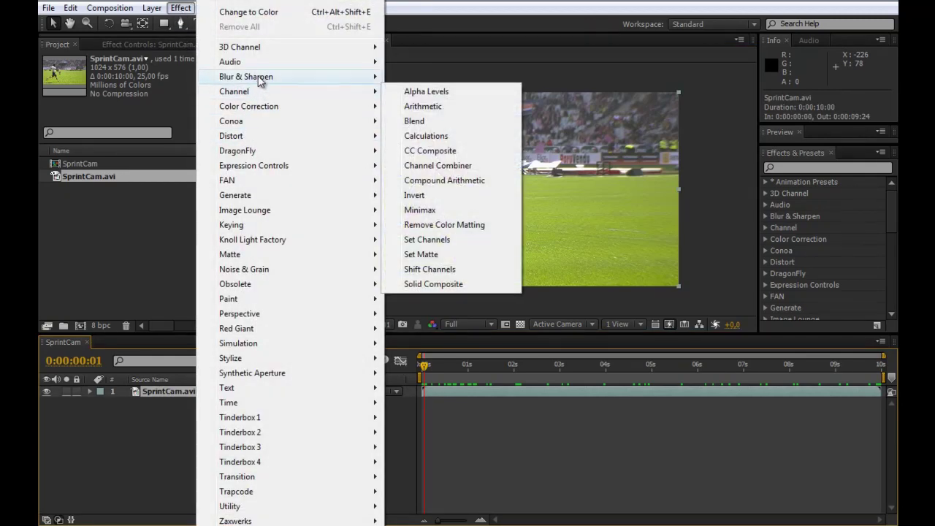
pyautogui.moveTo(293, 76)
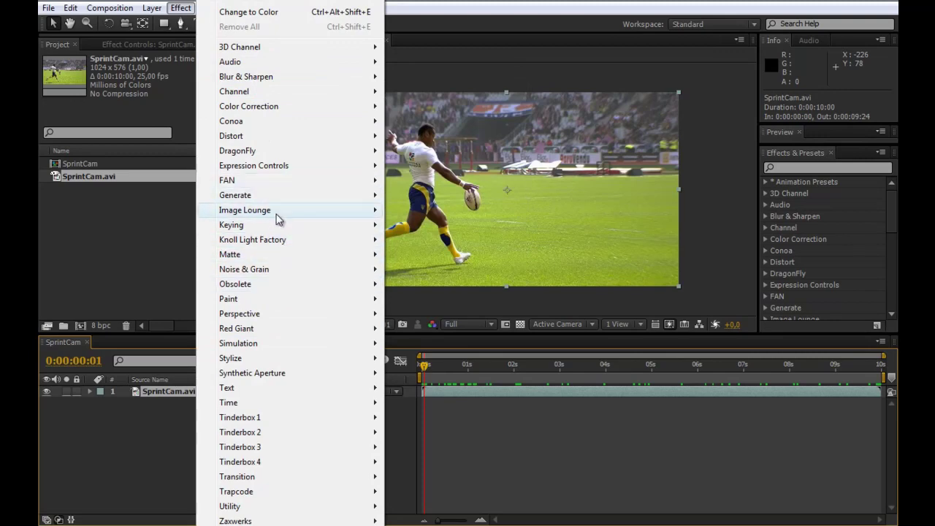
pyautogui.moveTo(277, 241)
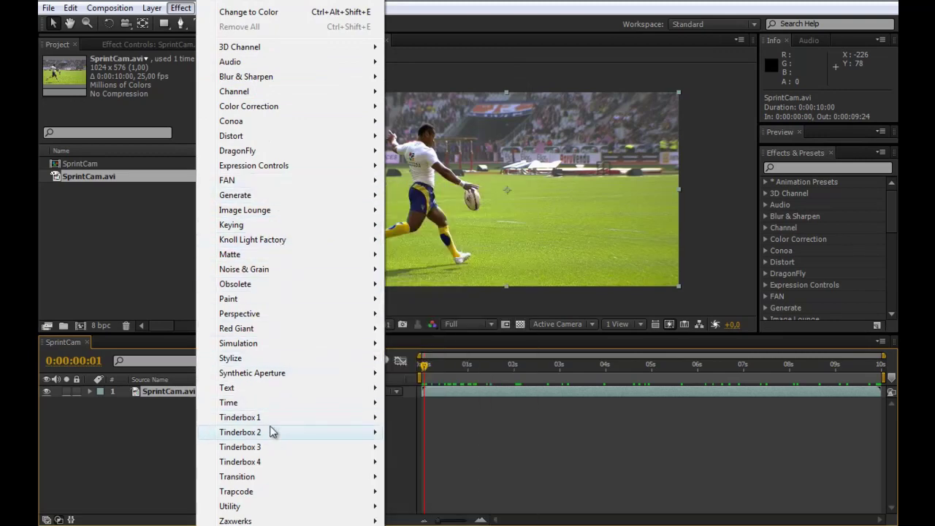
pyautogui.moveTo(278, 389)
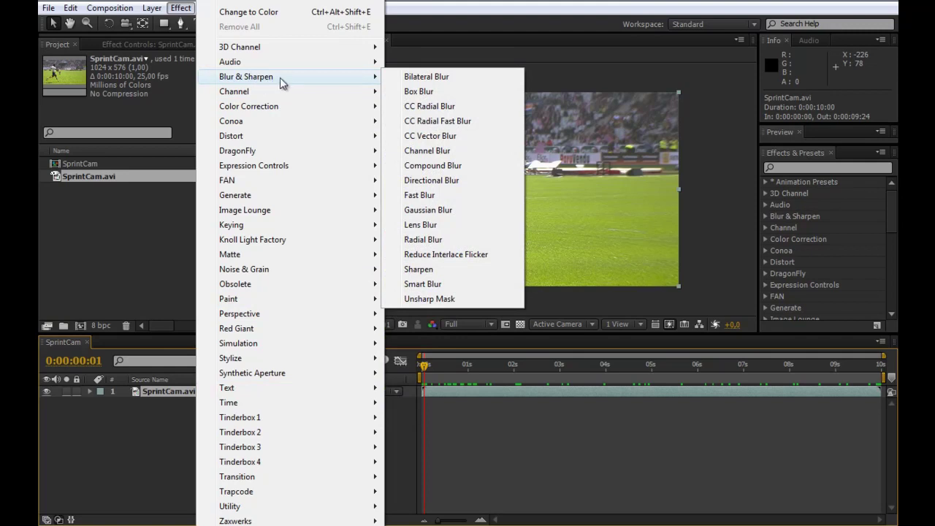
pyautogui.click(440, 211)
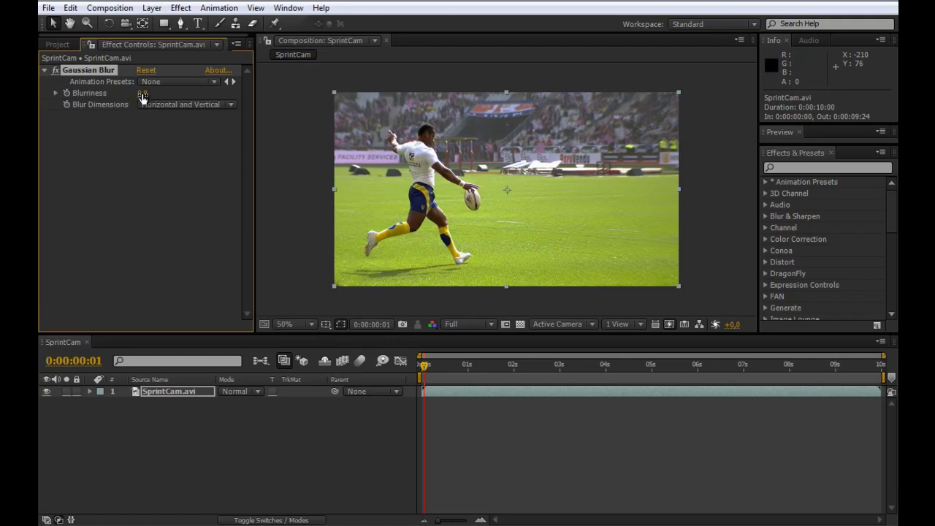
# Step: Scrub Gaussian Blur's Blurriness up and back down, then delete the effect
pyautogui.moveTo(142, 94)
pyautogui.mouseDown()
pyautogui.moveTo(258, 101)
pyautogui.moveTo(228, 104)
pyautogui.moveTo(245, 105)
pyautogui.mouseUp()
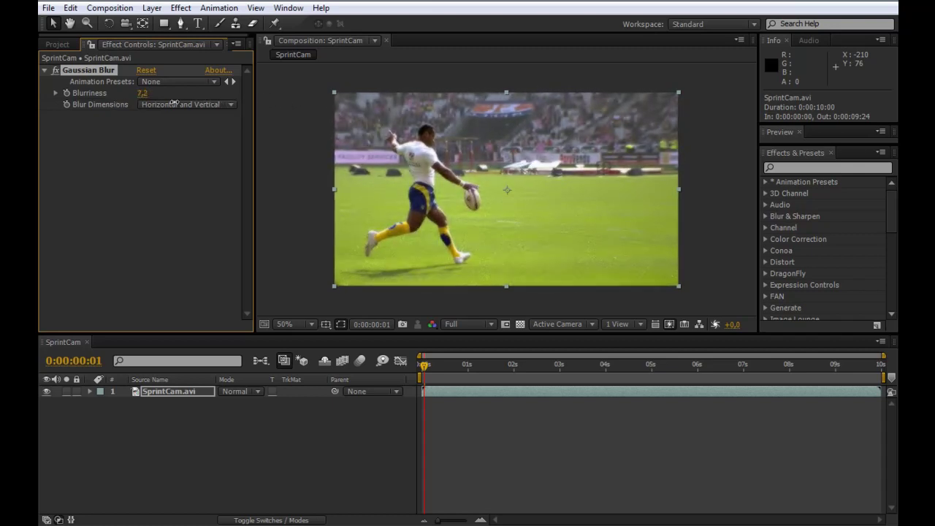
pyautogui.moveTo(245, 105); pyautogui.dragTo(76, 103)
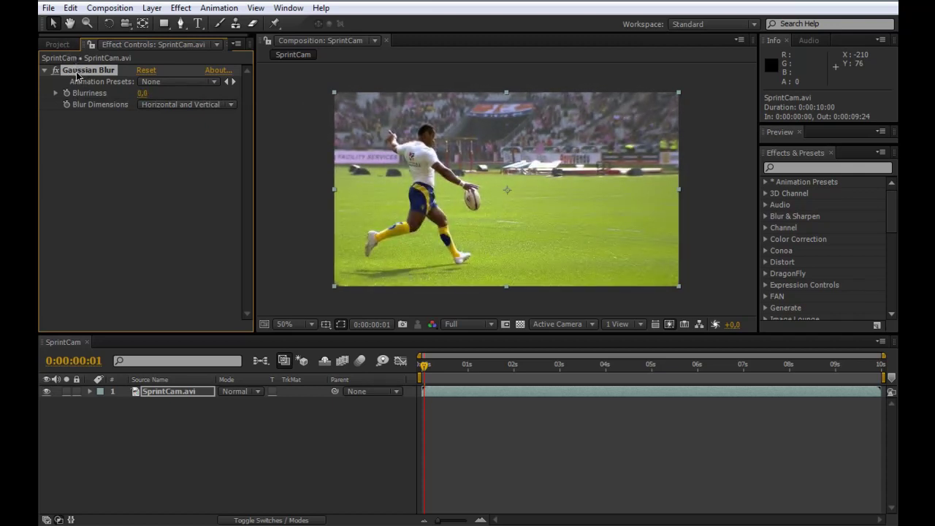
pyautogui.press('Delete')
pyautogui.click(61, 45)
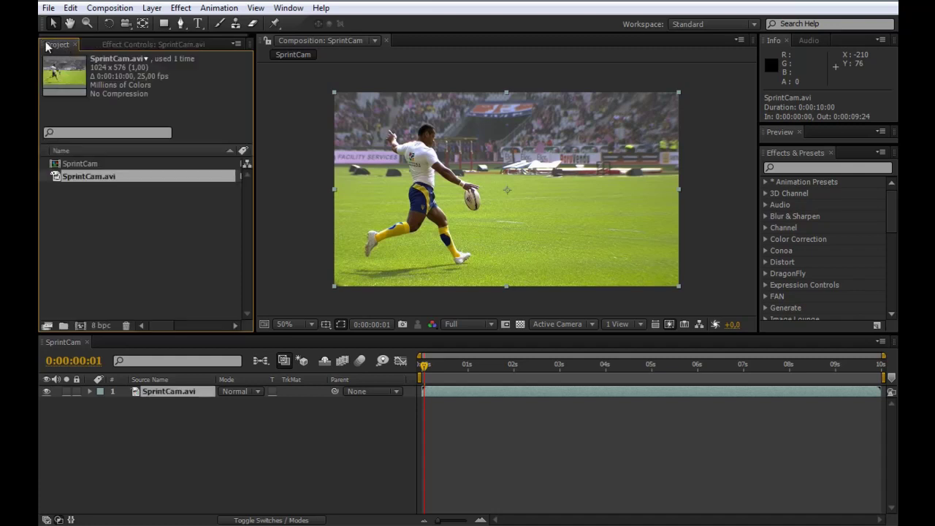
# Step: Reapply Gaussian Blur to the SprintCam.avi layer, leaving Blurriness at 0.0
pyautogui.click(160, 390)
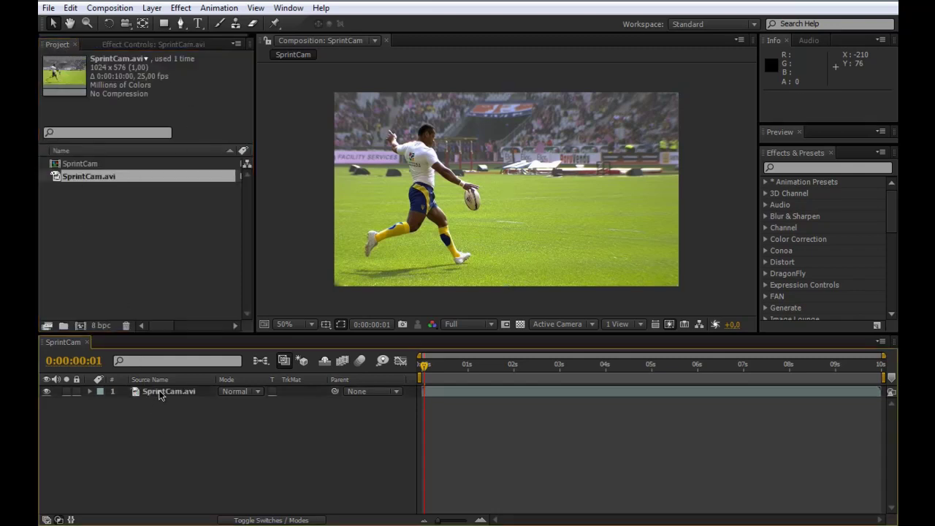
pyautogui.click(180, 8)
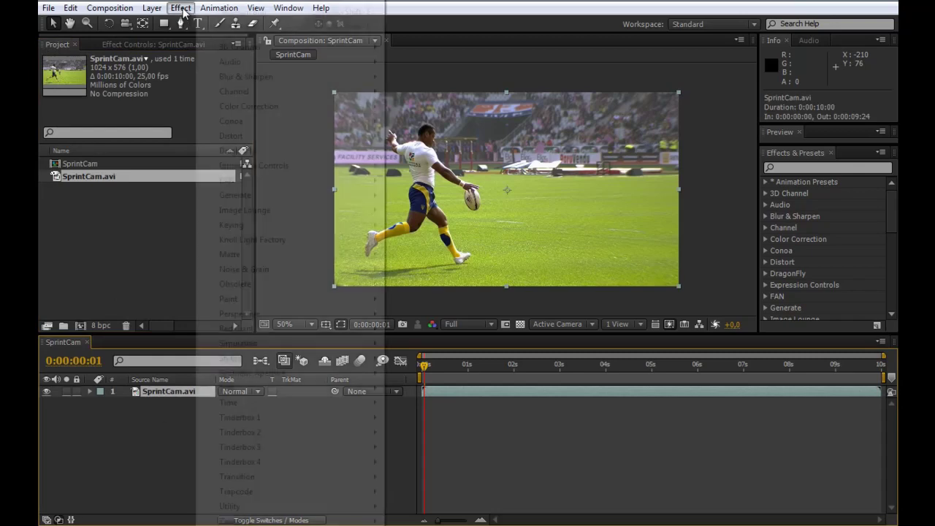
pyautogui.moveTo(249, 77)
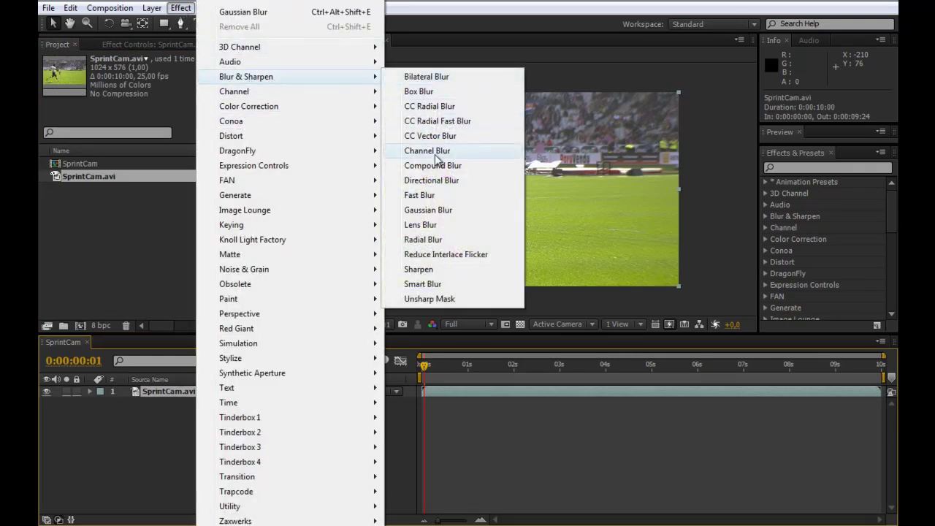
pyautogui.click(427, 210)
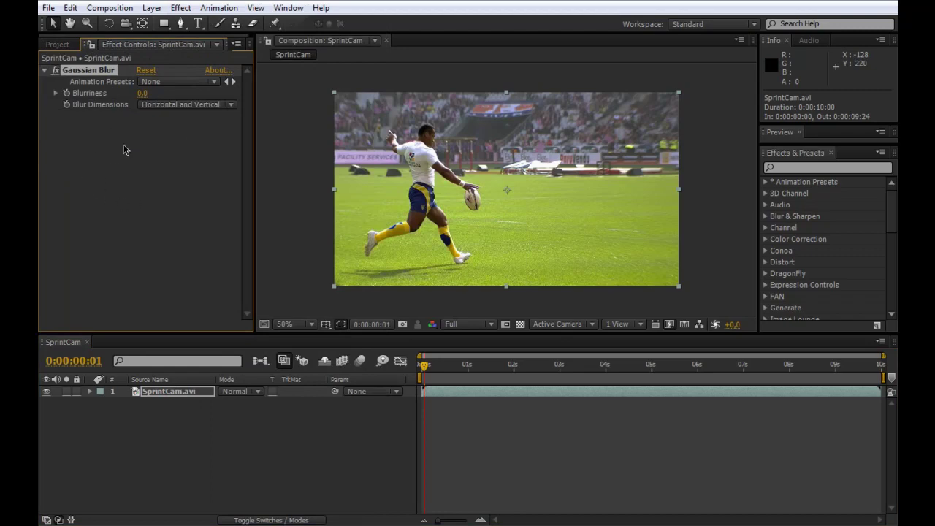
pyautogui.click(181, 8)
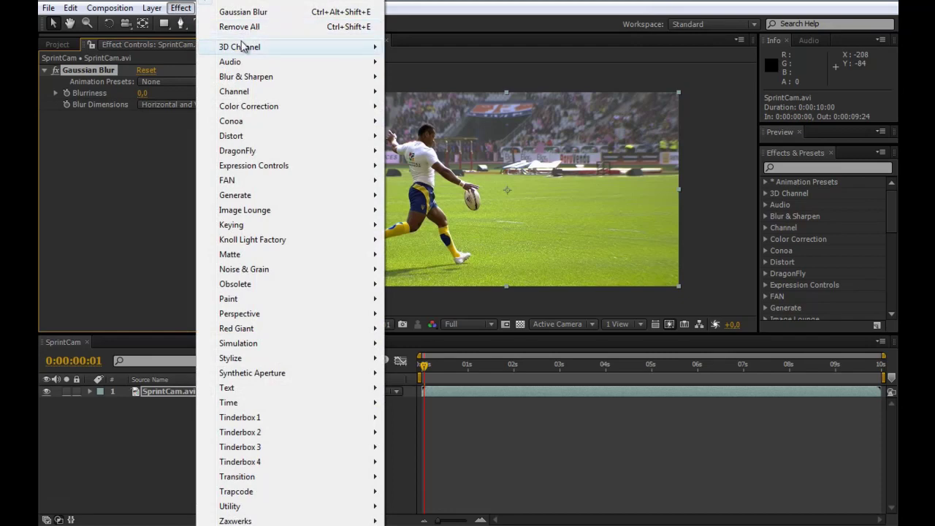
pyautogui.moveTo(259, 110)
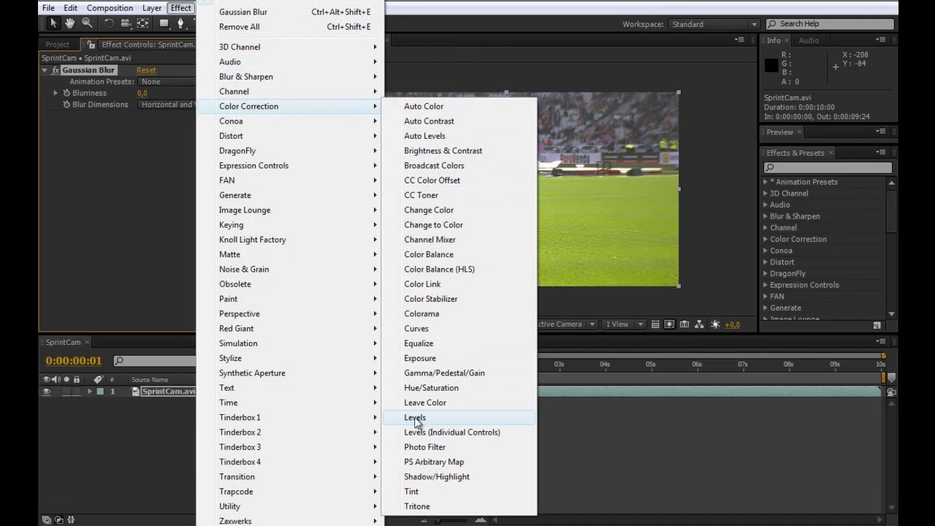
# Step: Add Levels with Input Black 40 and Input White 187, and move it above Gaussian Blur
pyautogui.click(415, 417)
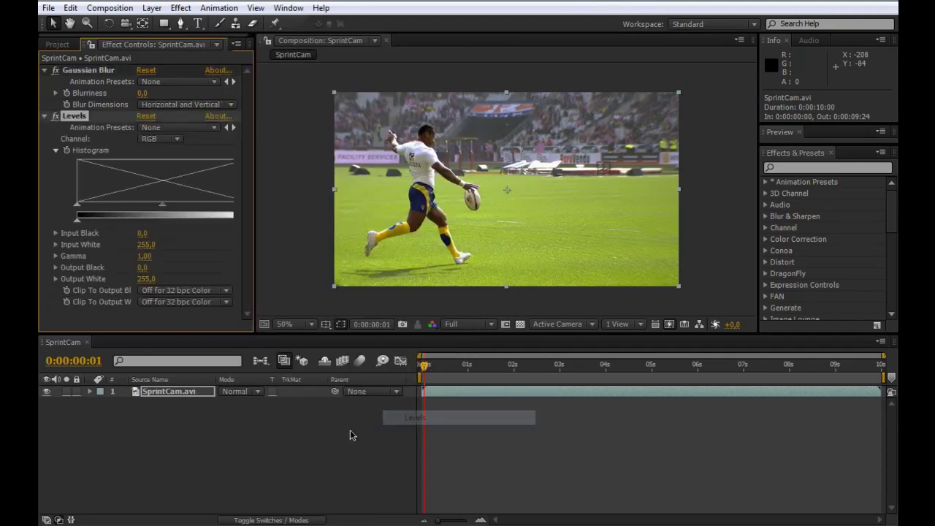
pyautogui.moveTo(254, 197); pyautogui.dragTo(310, 197)
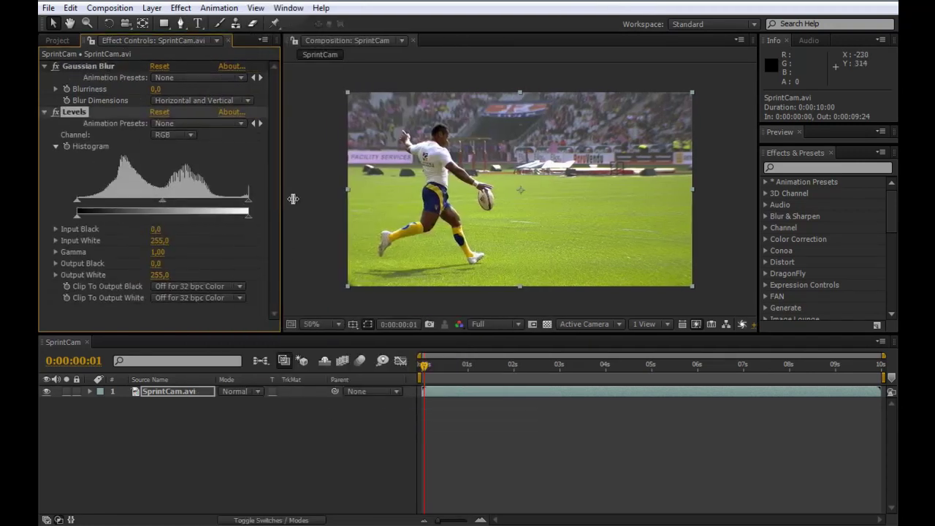
pyautogui.click(72, 67)
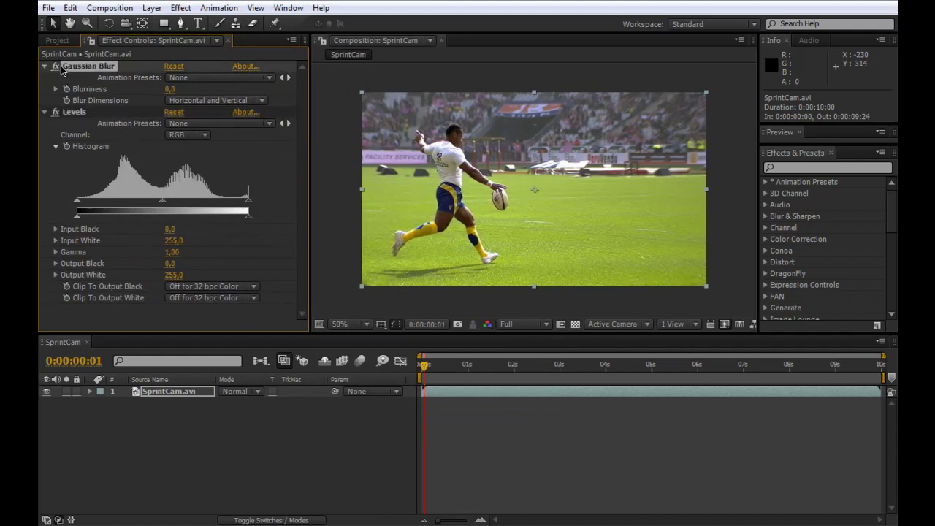
pyautogui.click(80, 113)
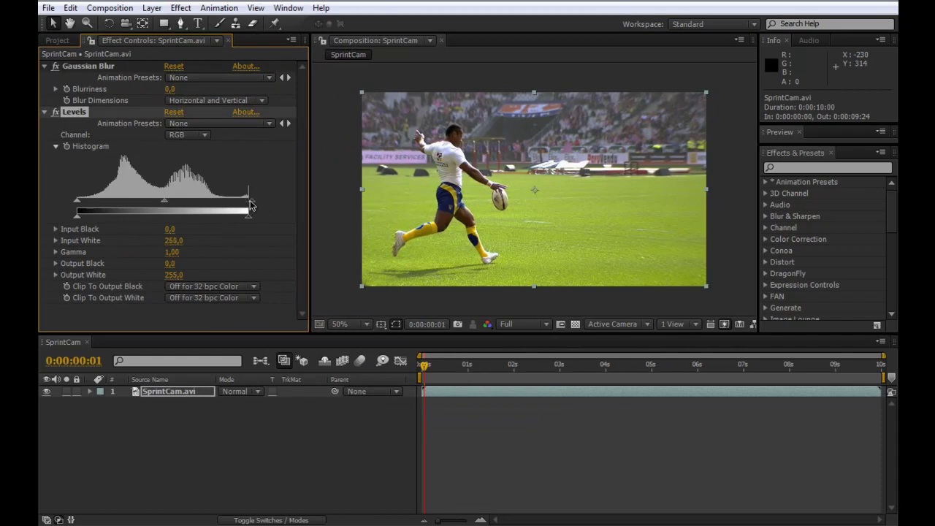
pyautogui.moveTo(249, 204)
pyautogui.mouseDown()
pyautogui.moveTo(189, 212)
pyautogui.moveTo(203, 212)
pyautogui.mouseUp()
pyautogui.moveTo(78, 202); pyautogui.dragTo(105, 202)
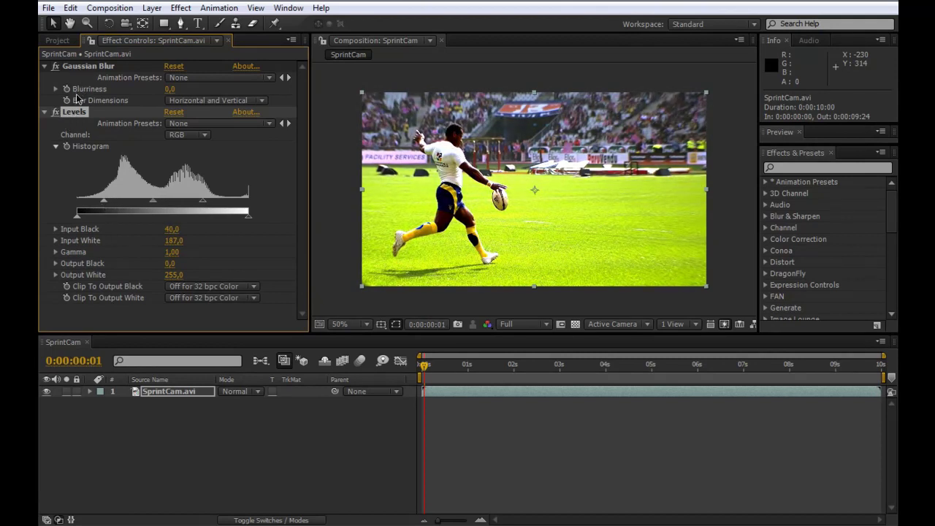
pyautogui.moveTo(74, 115); pyautogui.dragTo(87, 71)
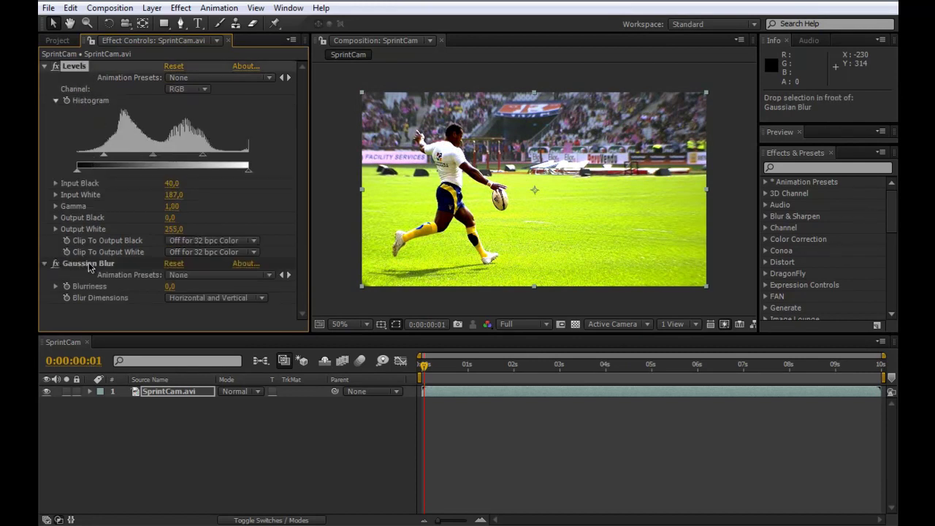
# Step: Move Gaussian Blur back above Levels, raise Blurriness to 12.6, and toggle it on and off to compare
pyautogui.moveTo(86, 263); pyautogui.dragTo(78, 68)
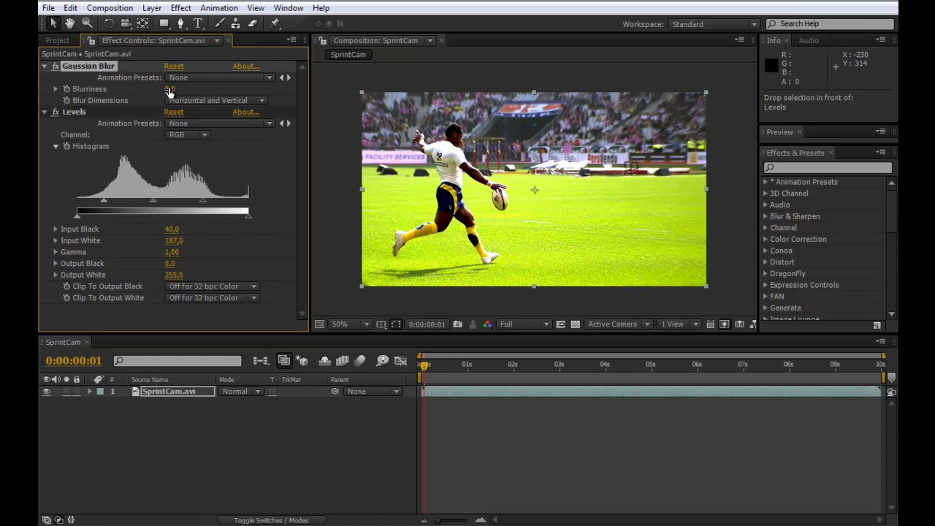
pyautogui.moveTo(168, 88); pyautogui.dragTo(256, 89)
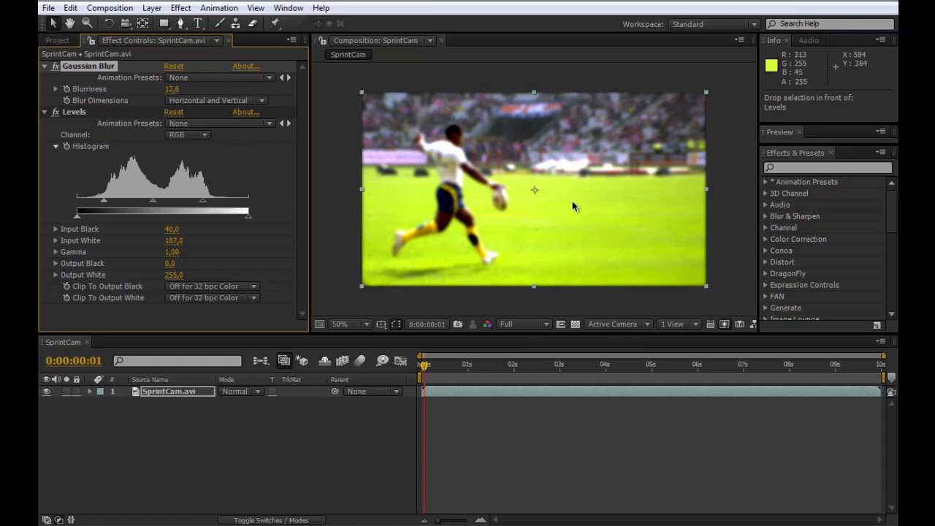
pyautogui.click(56, 67)
pyautogui.click(55, 67)
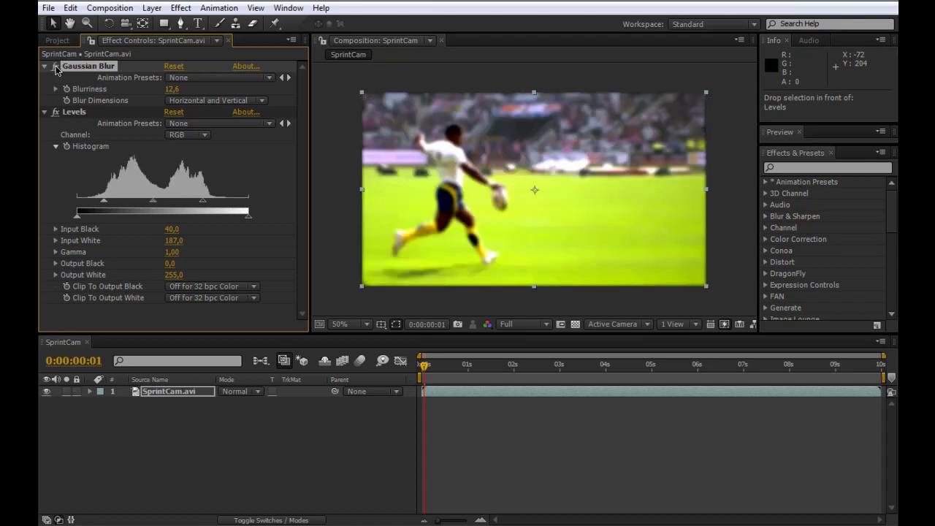
pyautogui.click(55, 67)
pyautogui.click(55, 67)
pyautogui.click(55, 67)
pyautogui.click(55, 67)
pyautogui.click(77, 114)
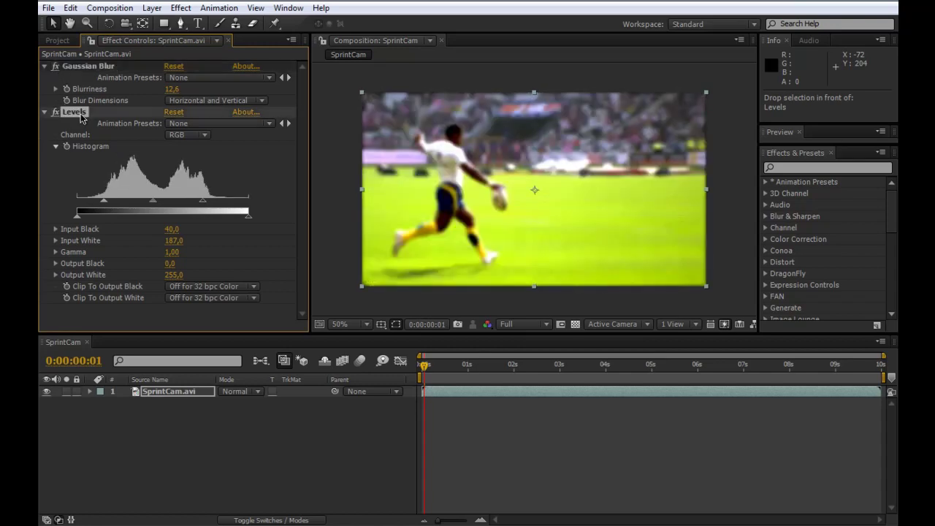
# Step: Delete the Levels and Gaussian Blur effects from the layer
pyautogui.press('Delete')
pyautogui.click(86, 68)
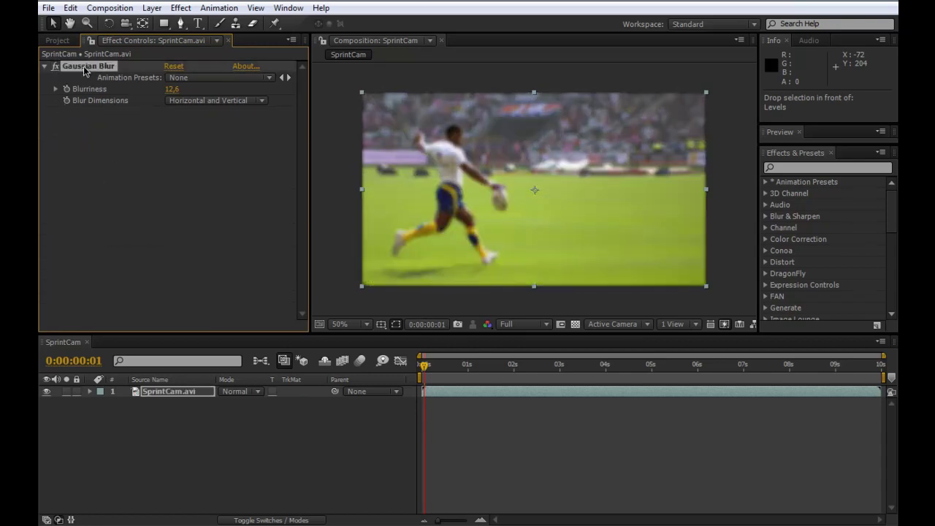
pyautogui.press('Delete')
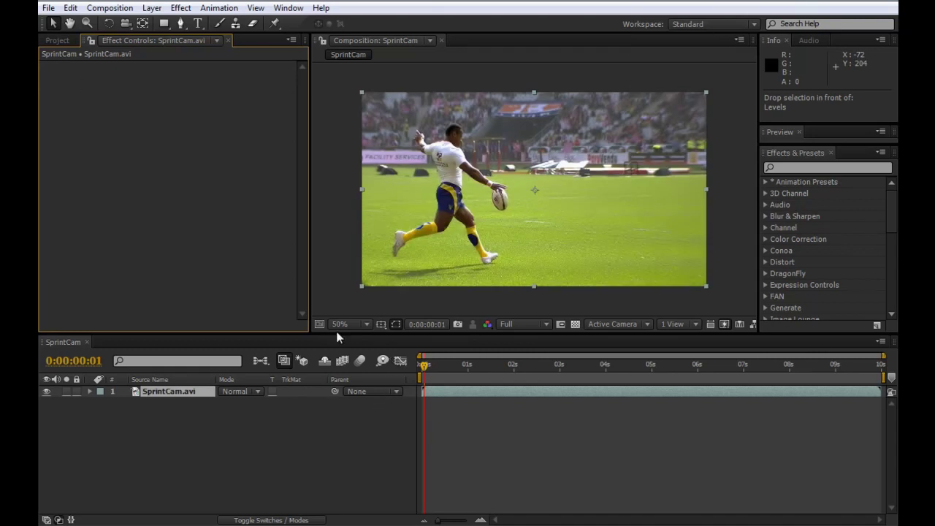
# Step: Apply Effect > Color Correction > Change to Color to the layer
pyautogui.click(181, 8)
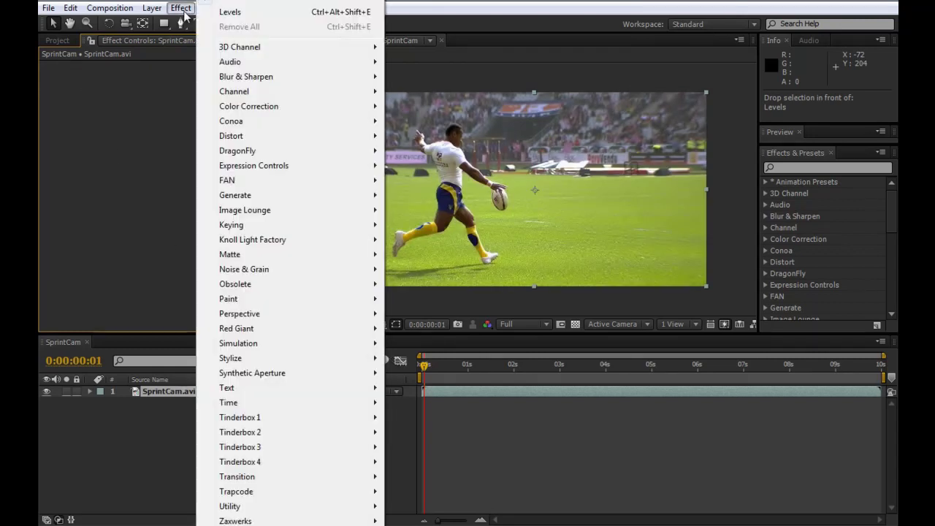
pyautogui.moveTo(325, 108)
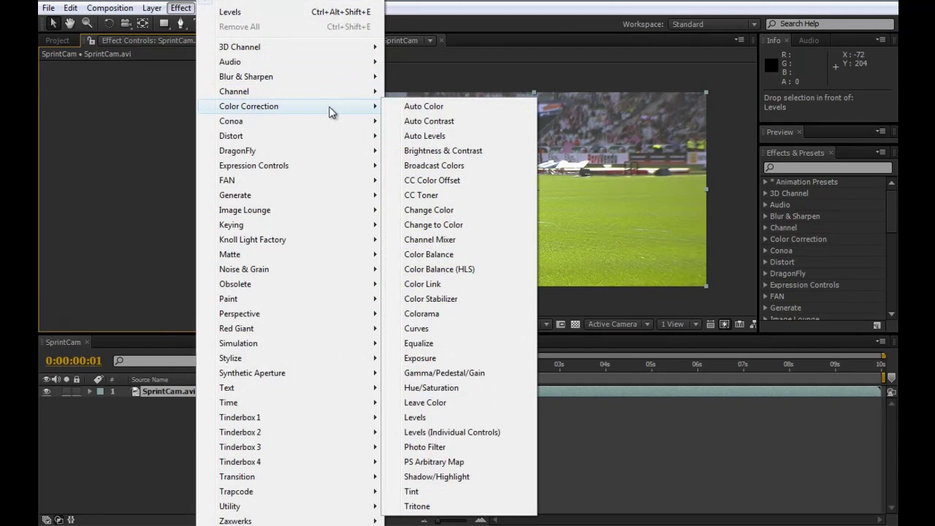
pyautogui.click(438, 226)
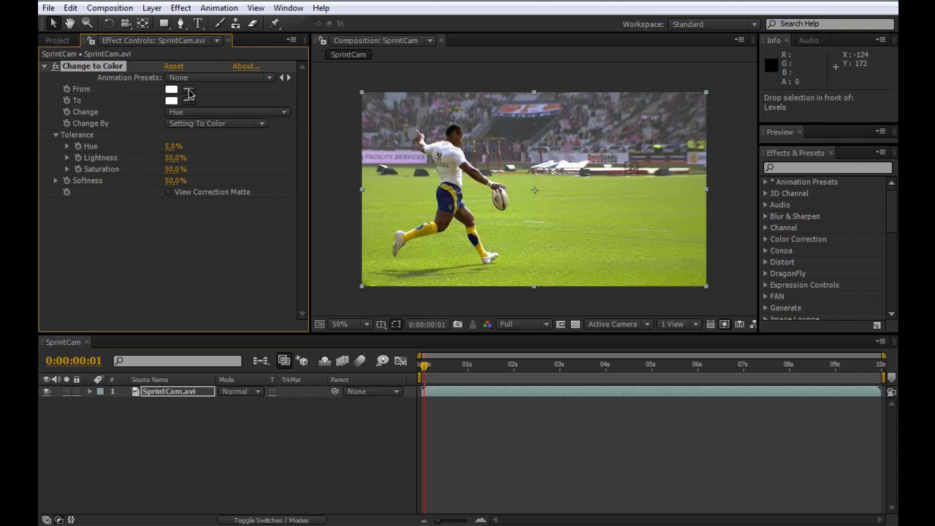
# Step: Sample the sock's yellow as the From colour and toggle Change to Color to compare
pyautogui.click(188, 93)
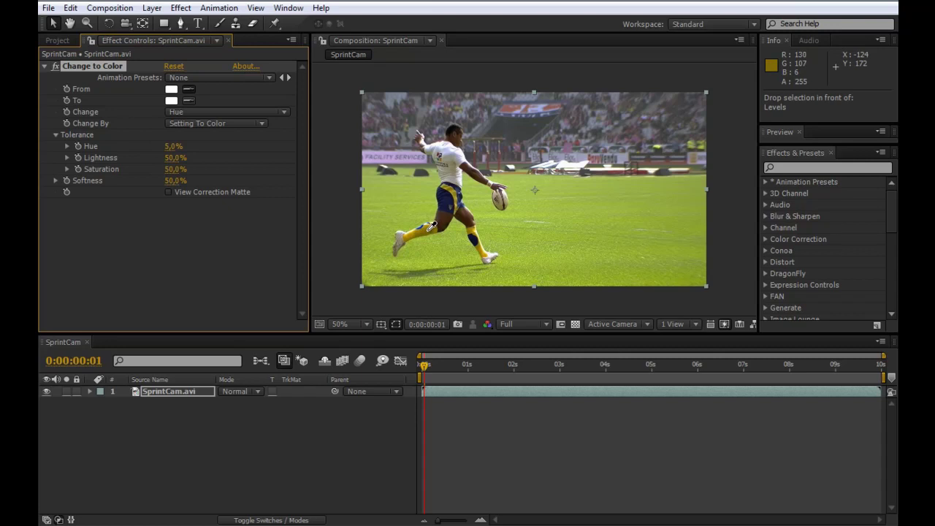
pyautogui.click(429, 228)
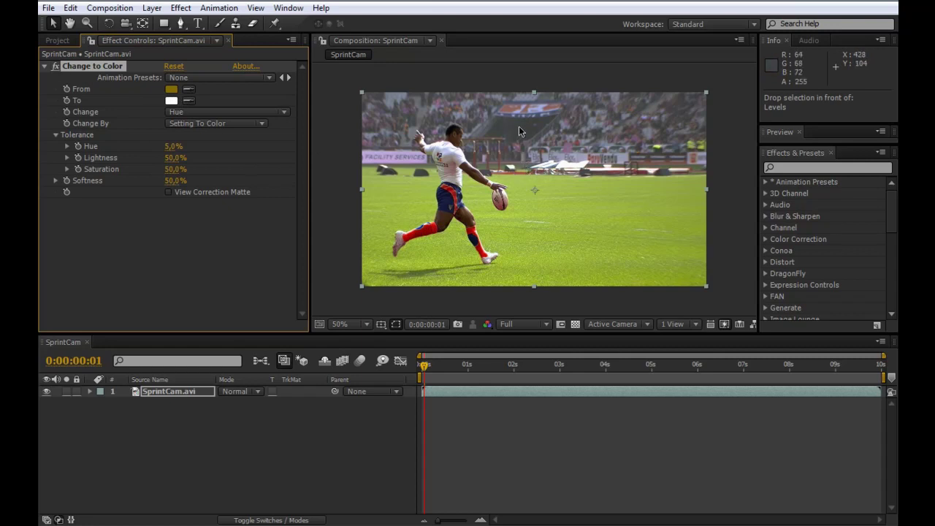
pyautogui.click(56, 67)
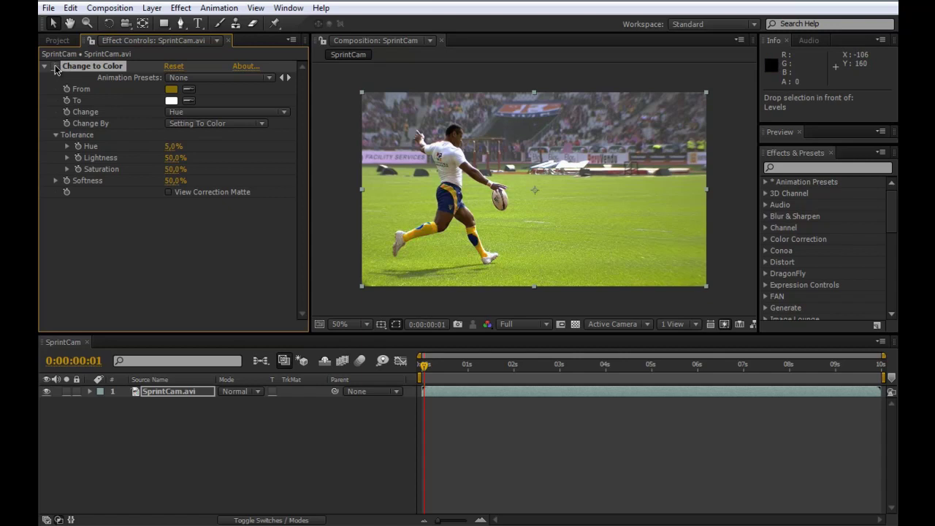
pyautogui.click(56, 67)
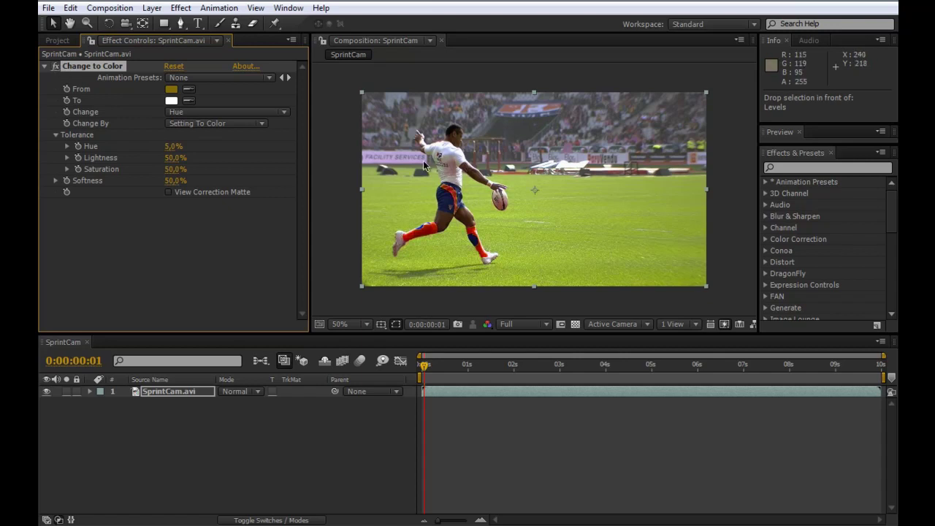
pyautogui.click(55, 68)
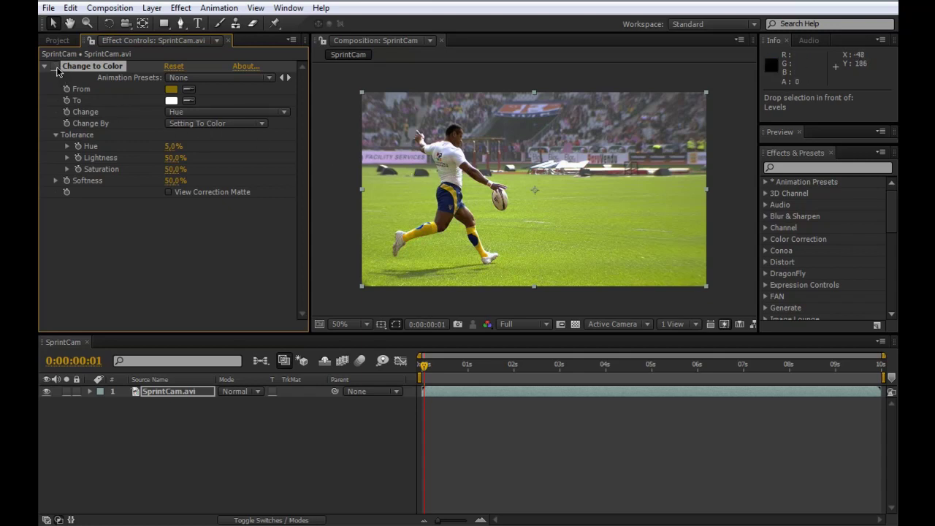
pyautogui.click(56, 67)
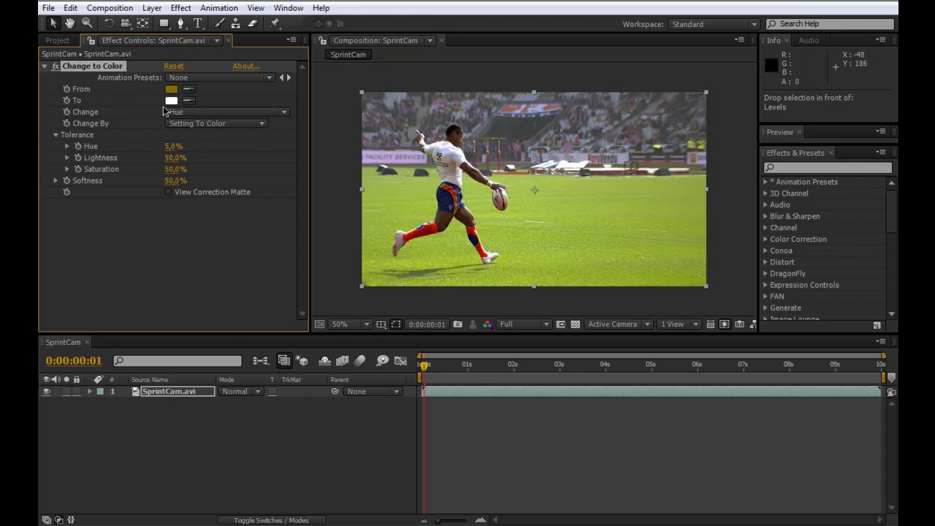
# Step: Set the To colour to light cyan (H 191°, S 51%, B 100%)
pyautogui.click(172, 101)
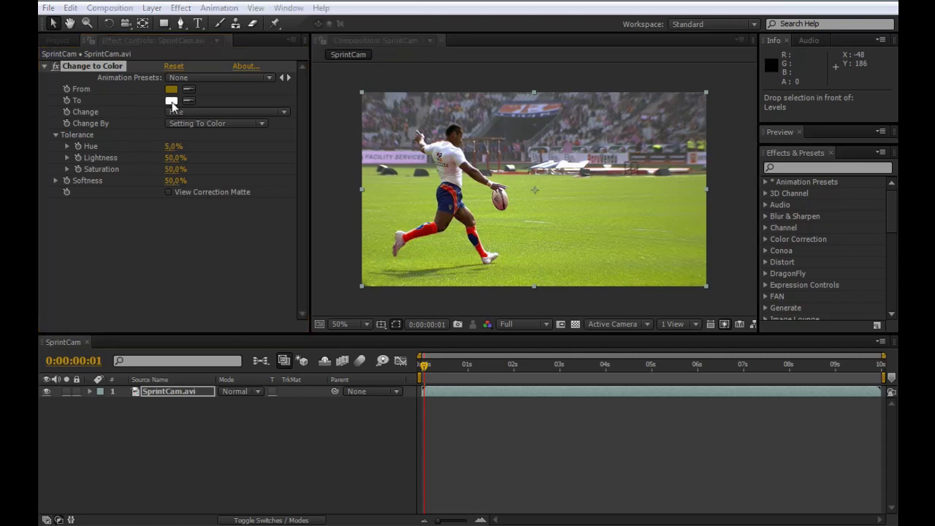
pyautogui.moveTo(308, 253)
pyautogui.mouseDown()
pyautogui.moveTo(350, 270)
pyautogui.moveTo(332, 279)
pyautogui.mouseUp()
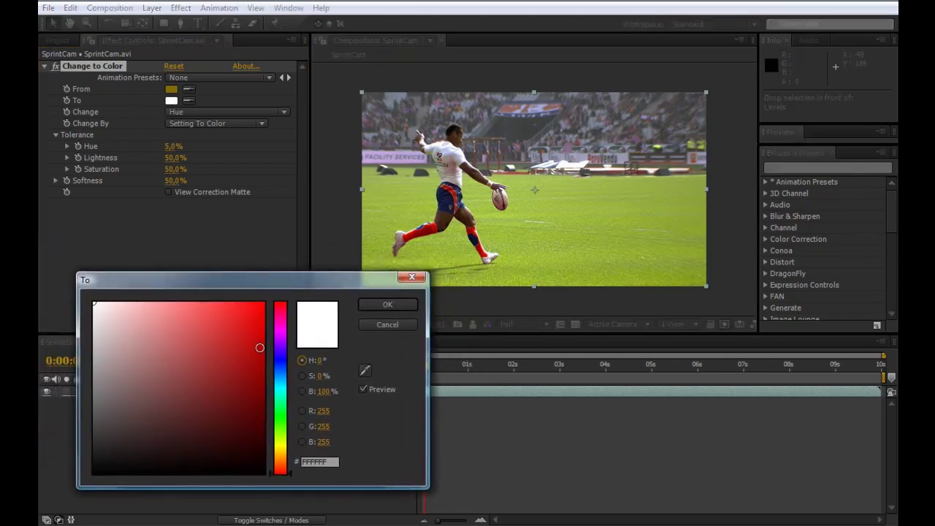
pyautogui.click(281, 383)
pyautogui.moveTo(198, 326); pyautogui.dragTo(182, 301)
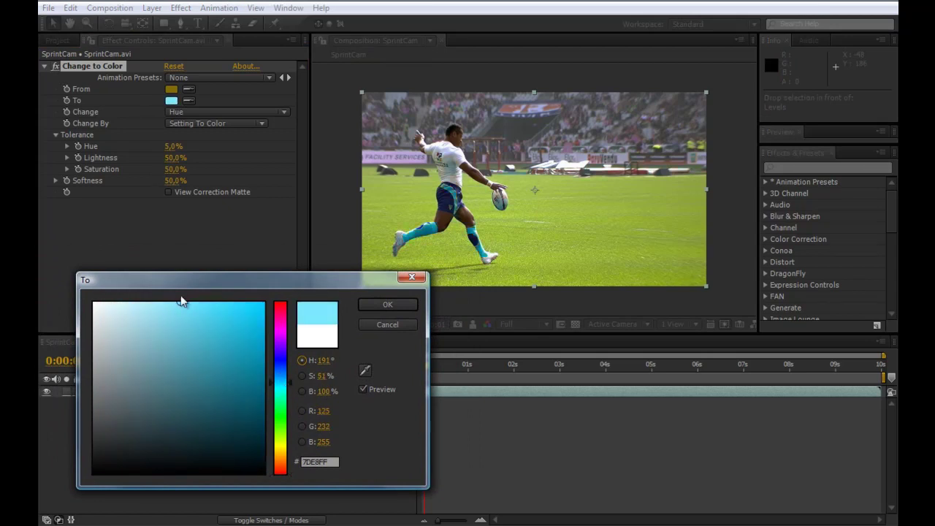
pyautogui.click(393, 304)
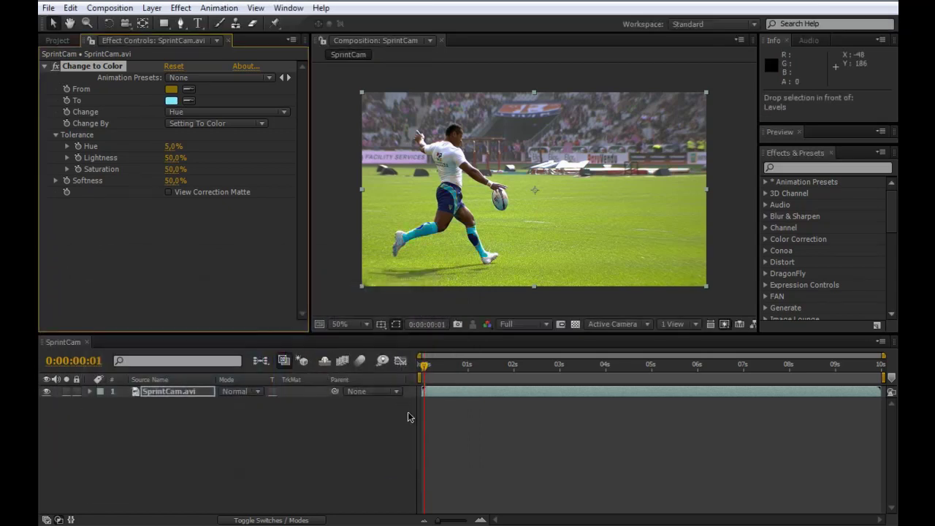
# Step: Preview around 8 seconds, set Softness to 43,0% and Hue tolerance to 4,5%, then select Change to Color
pyautogui.moveTo(430, 371)
pyautogui.mouseDown()
pyautogui.moveTo(637, 374)
pyautogui.moveTo(735, 391)
pyautogui.moveTo(726, 392)
pyautogui.mouseUp()
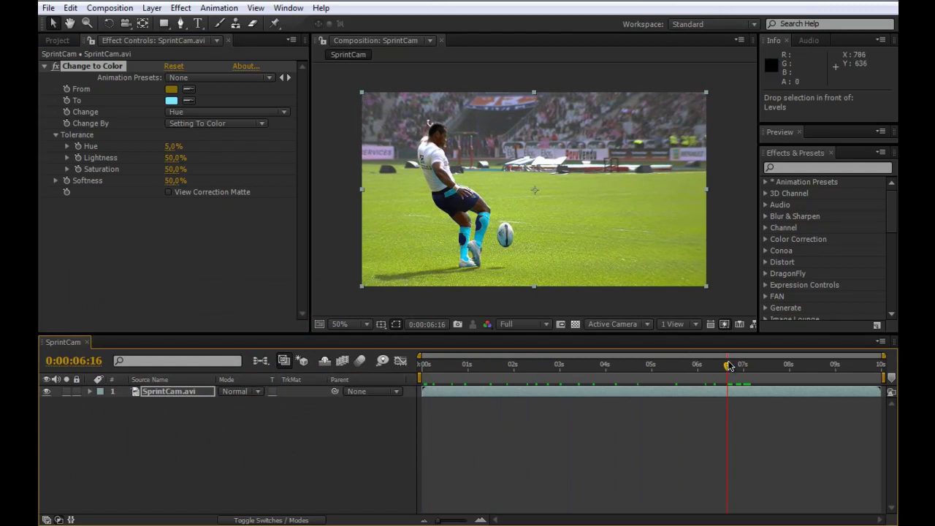
pyautogui.moveTo(729, 366); pyautogui.dragTo(804, 381)
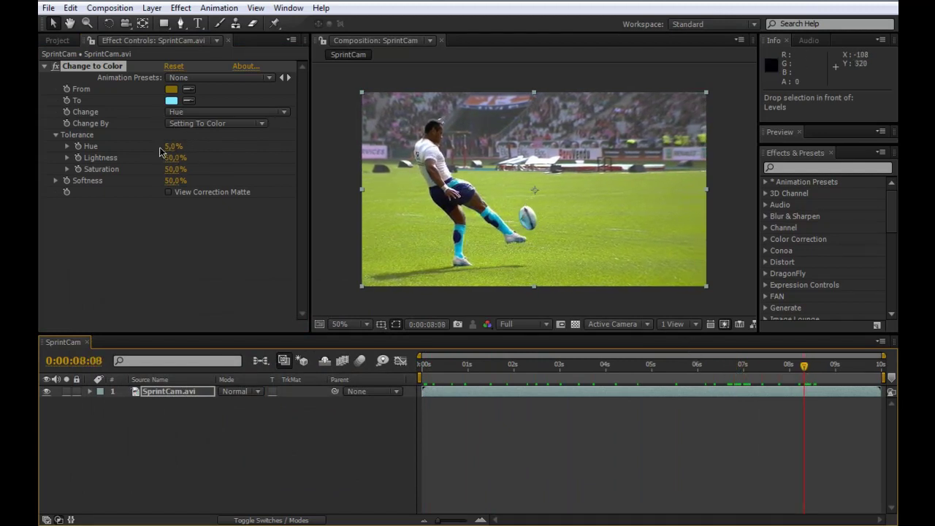
pyautogui.moveTo(172, 184); pyautogui.dragTo(224, 192)
pyautogui.click(175, 178)
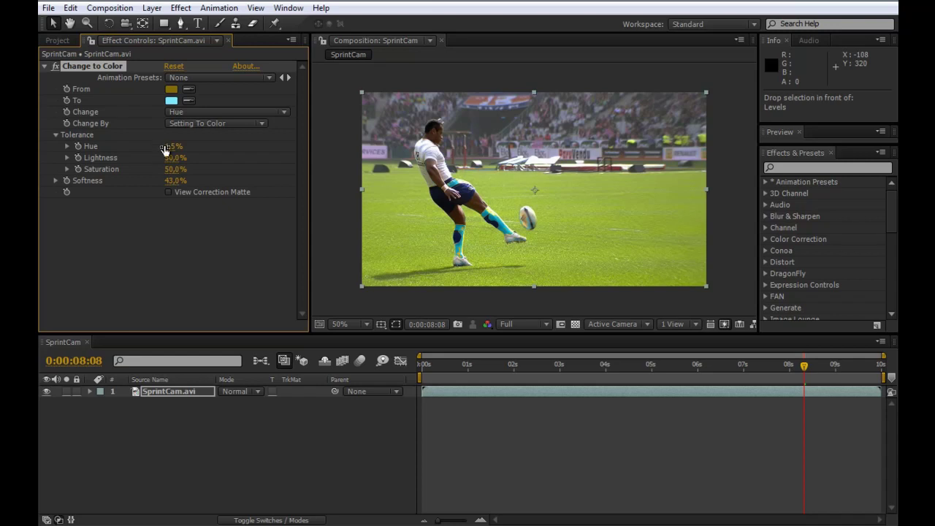
pyautogui.moveTo(173, 146); pyautogui.dragTo(176, 146)
pyautogui.click(138, 238)
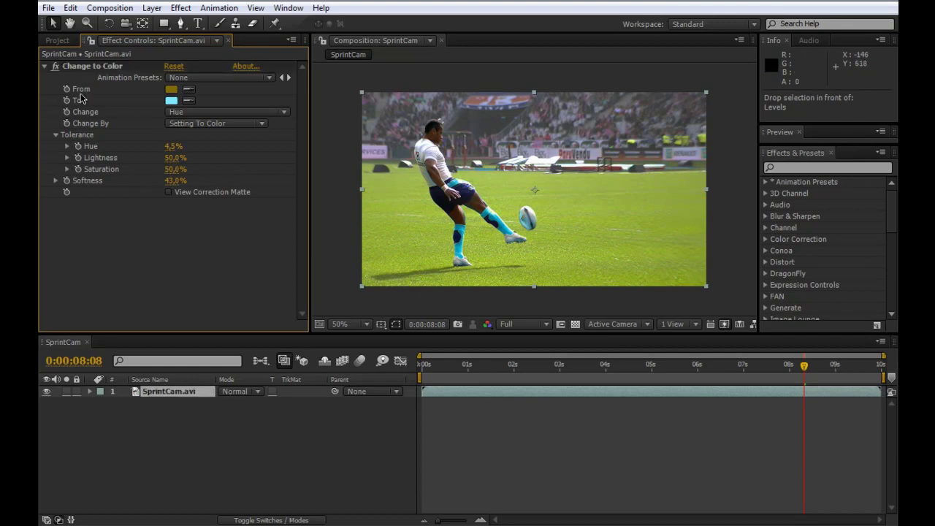
pyautogui.click(73, 68)
# Step: Delete the Change to Color effect and bring up the Effect > Distort category
pyautogui.press('Delete')
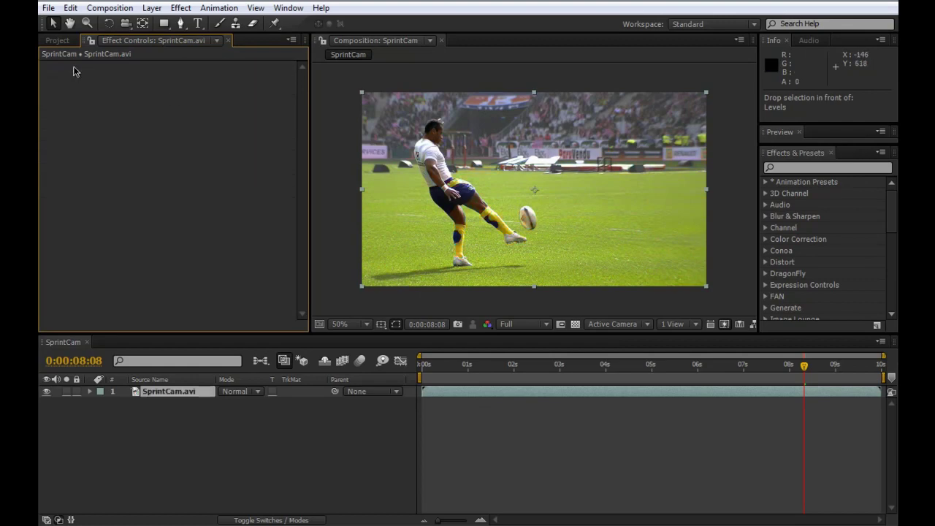
pyautogui.click(181, 9)
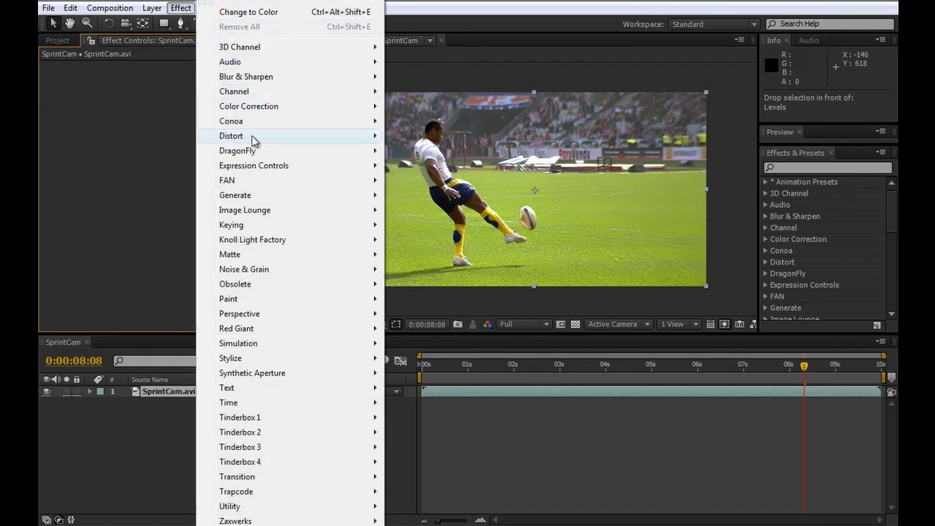
pyautogui.moveTo(241, 138)
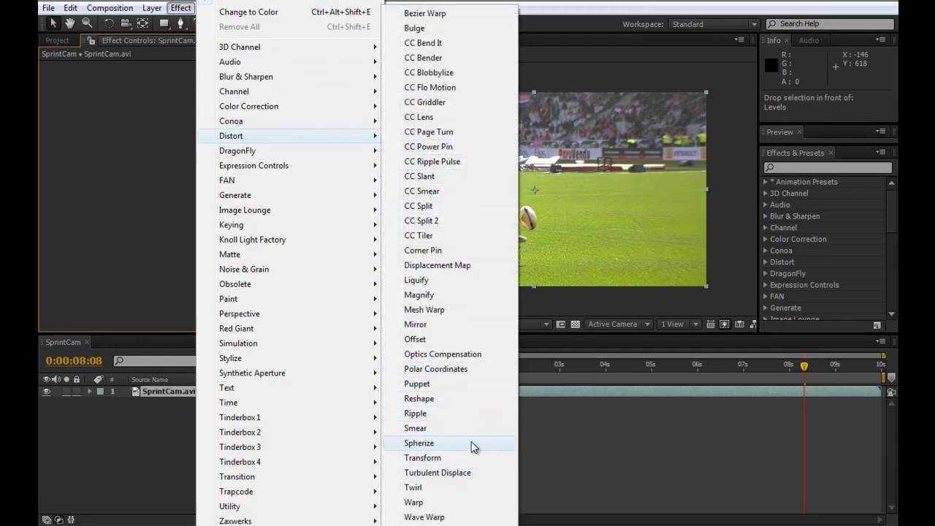
# Step: Apply Turbulent Displace, preview frames between 5 and 8 seconds, and raise Amount to 154,0
pyautogui.click(436, 472)
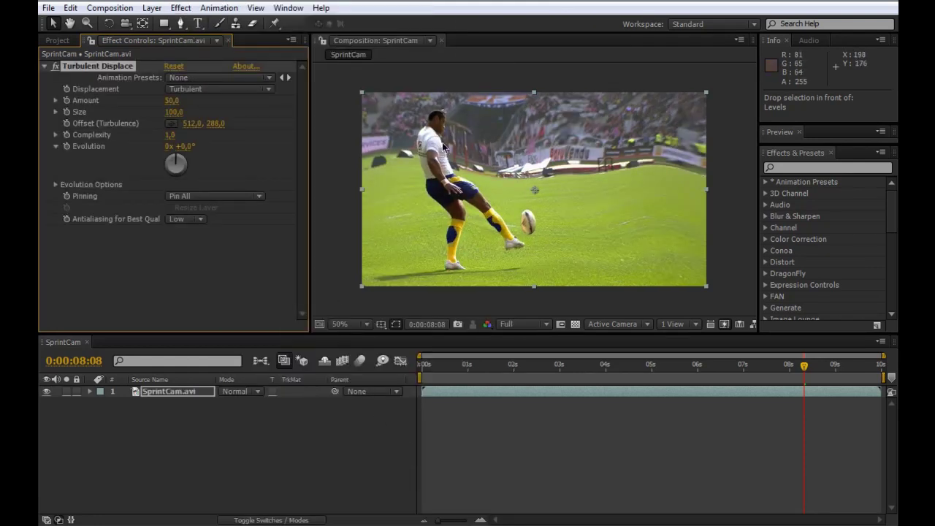
pyautogui.moveTo(475, 365); pyautogui.dragTo(890, 377)
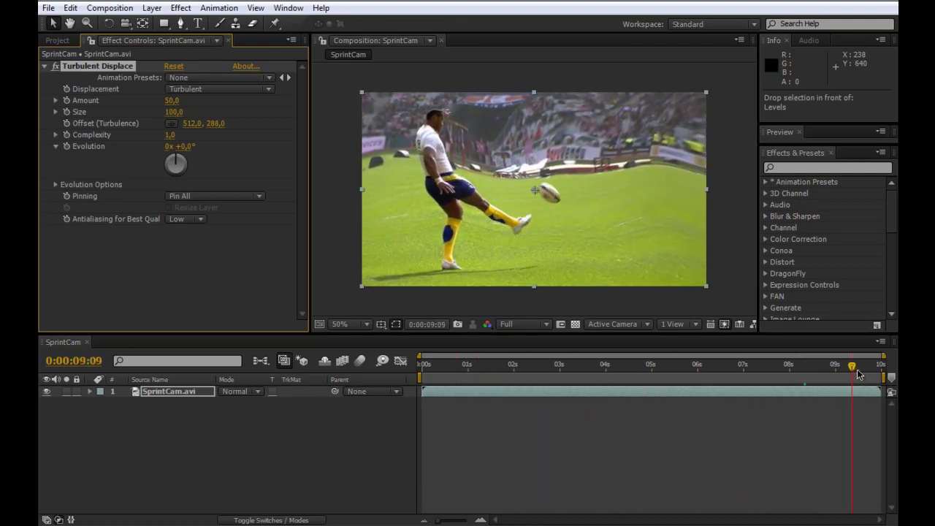
pyautogui.moveTo(890, 377); pyautogui.dragTo(824, 378)
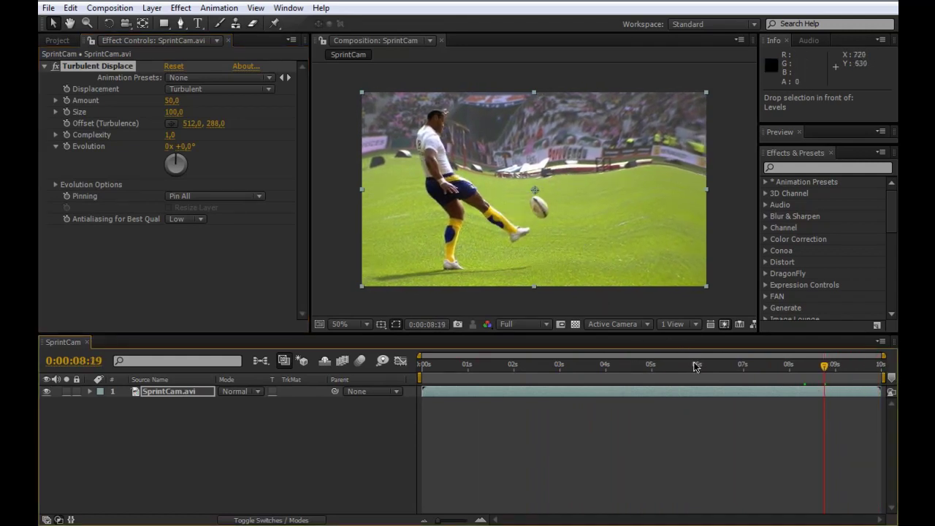
pyautogui.click(662, 372)
pyautogui.moveTo(631, 371); pyautogui.dragTo(714, 373)
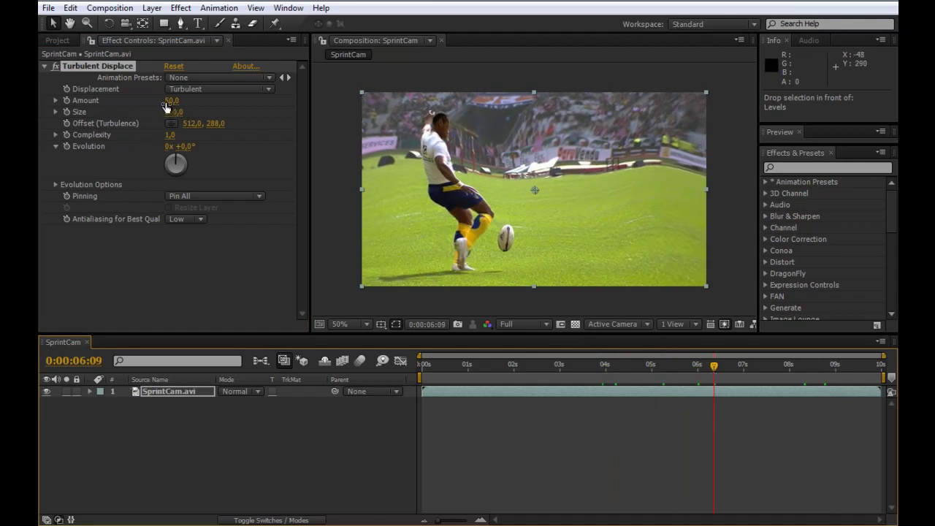
pyautogui.moveTo(171, 100)
pyautogui.mouseDown()
pyautogui.moveTo(260, 108)
pyautogui.moveTo(289, 125)
pyautogui.moveTo(244, 130)
pyautogui.mouseUp()
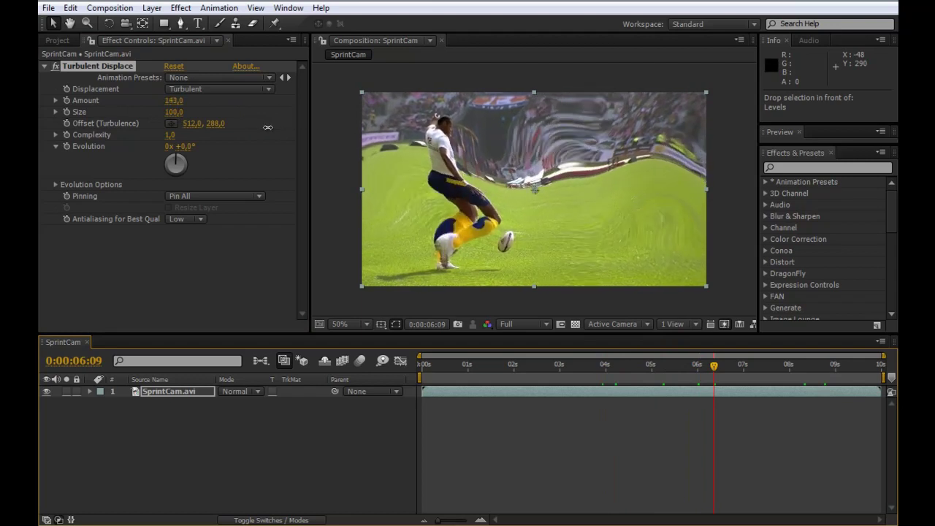
# Step: Shrink the Turbulent Displace Size for finer warping and preview earlier frames
pyautogui.click(172, 111)
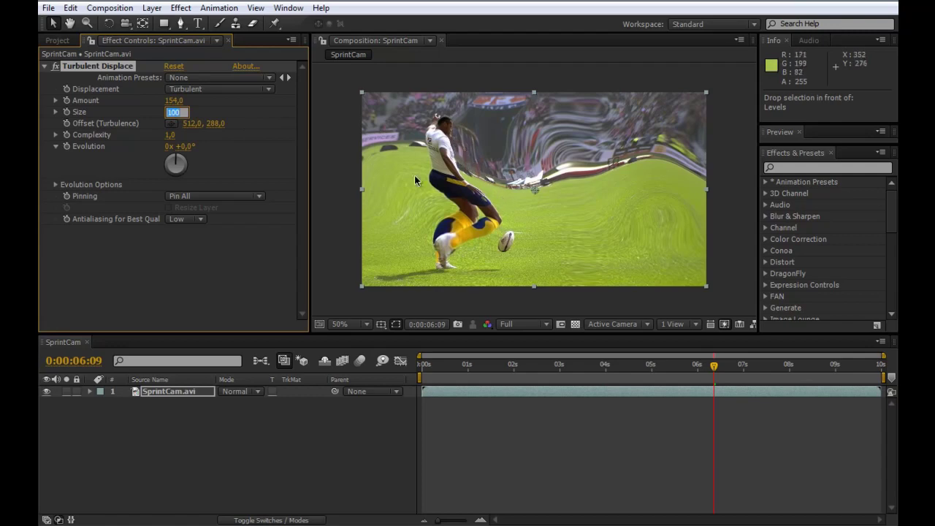
pyautogui.press('Return')
pyautogui.moveTo(182, 119); pyautogui.dragTo(103, 118)
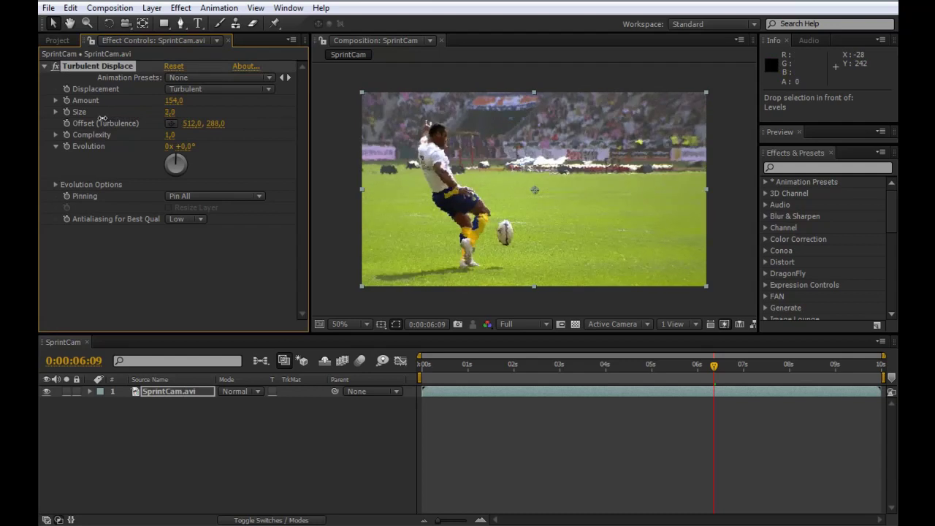
pyautogui.moveTo(480, 369); pyautogui.dragTo(642, 376)
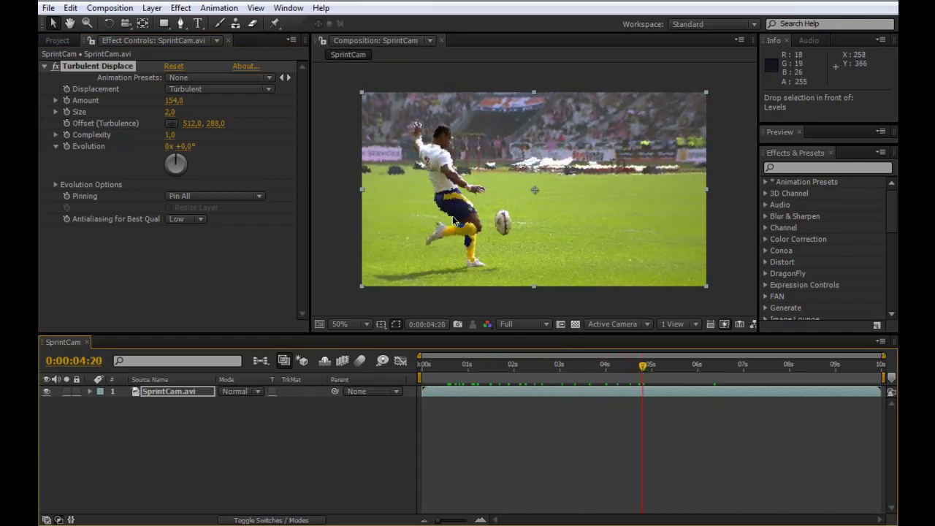
# Step: Try Evolution values down to 108 degrees, preview at 0:00:01:11, then delete Turbulent Displace
pyautogui.moveTo(186, 145)
pyautogui.mouseDown()
pyautogui.moveTo(427, 145)
pyautogui.moveTo(424, 208)
pyautogui.moveTo(173, 119)
pyautogui.moveTo(283, 121)
pyautogui.moveTo(452, 259)
pyautogui.mouseUp()
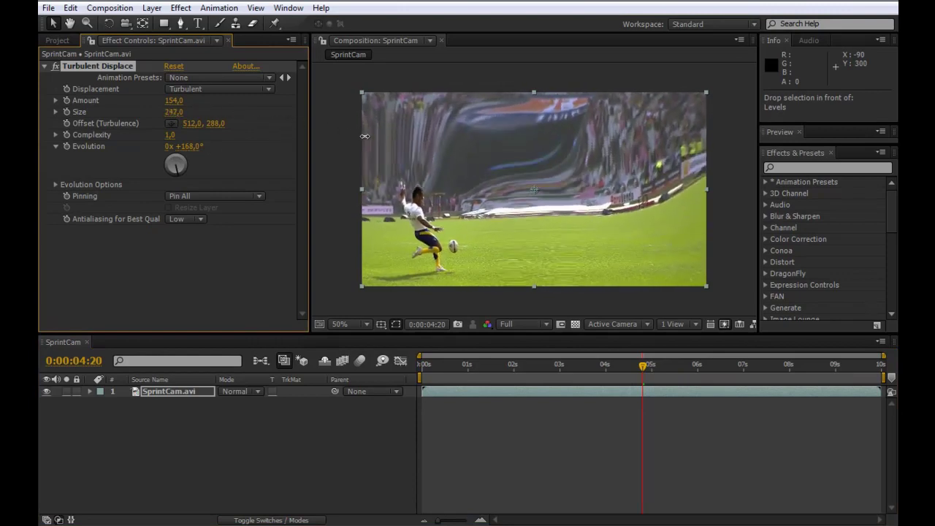
pyautogui.moveTo(442, 366); pyautogui.dragTo(891, 391)
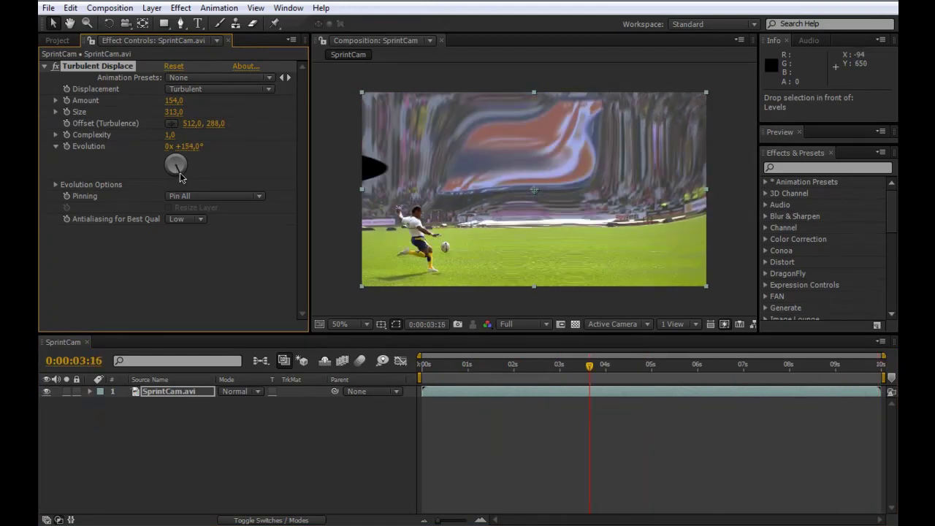
pyautogui.moveTo(181, 178); pyautogui.dragTo(172, 162)
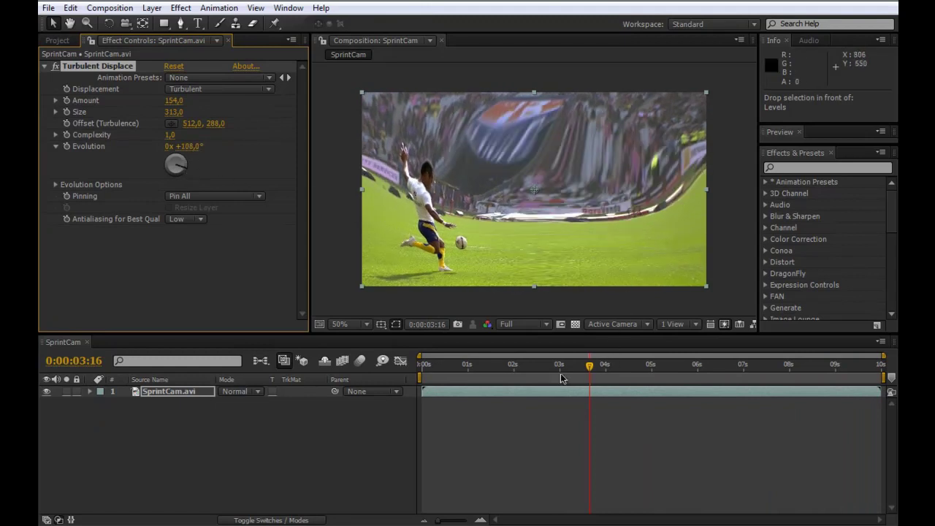
pyautogui.moveTo(514, 377); pyautogui.dragTo(495, 369)
pyautogui.moveTo(494, 369); pyautogui.dragTo(488, 365)
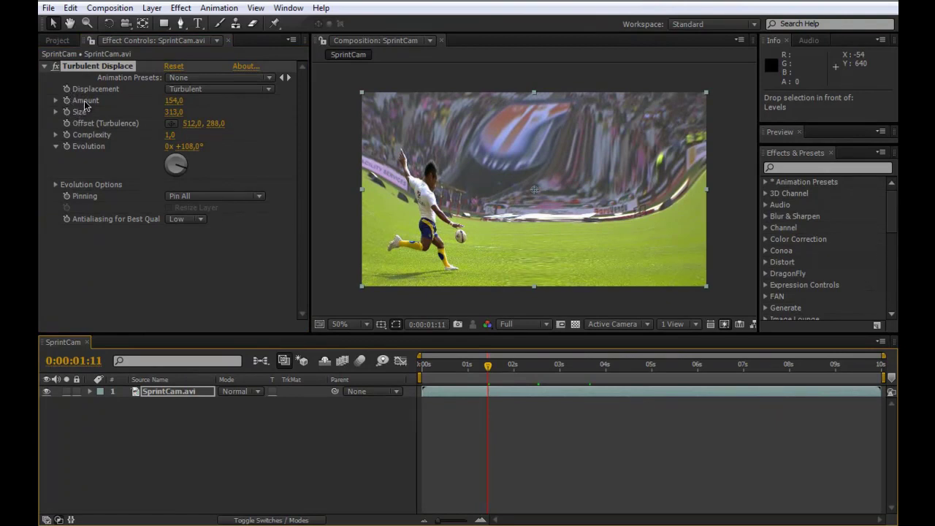
pyautogui.press('Delete')
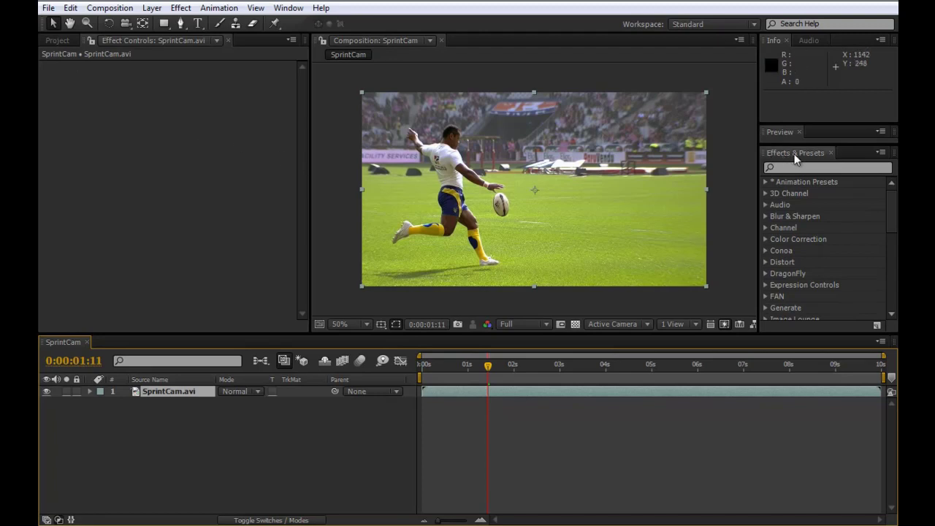
# Step: Filter the Effects & Presets library by typing 'glow' in its search box
pyautogui.click(778, 167)
pyautogui.moveTo(890, 204)
pyautogui.mouseDown()
pyautogui.moveTo(895, 283)
pyautogui.moveTo(890, 203)
pyautogui.mouseUp()
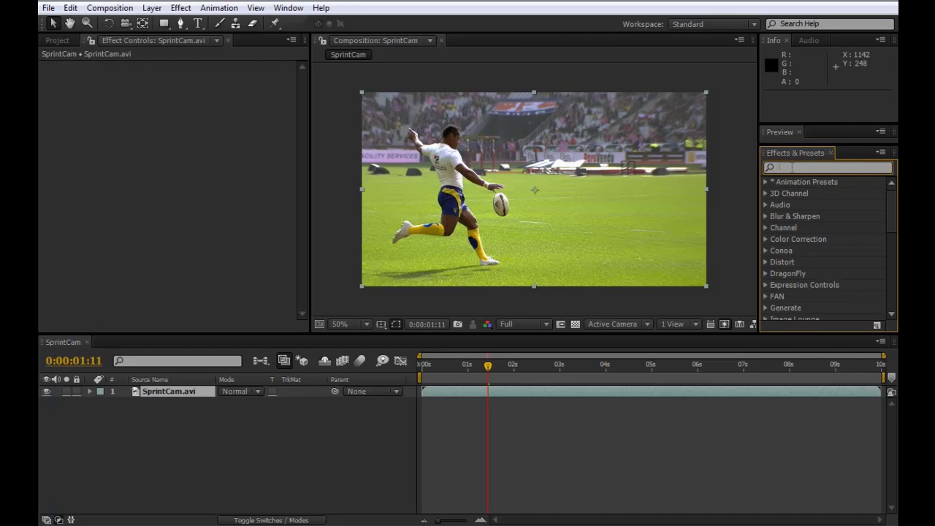
pyautogui.write('glow')
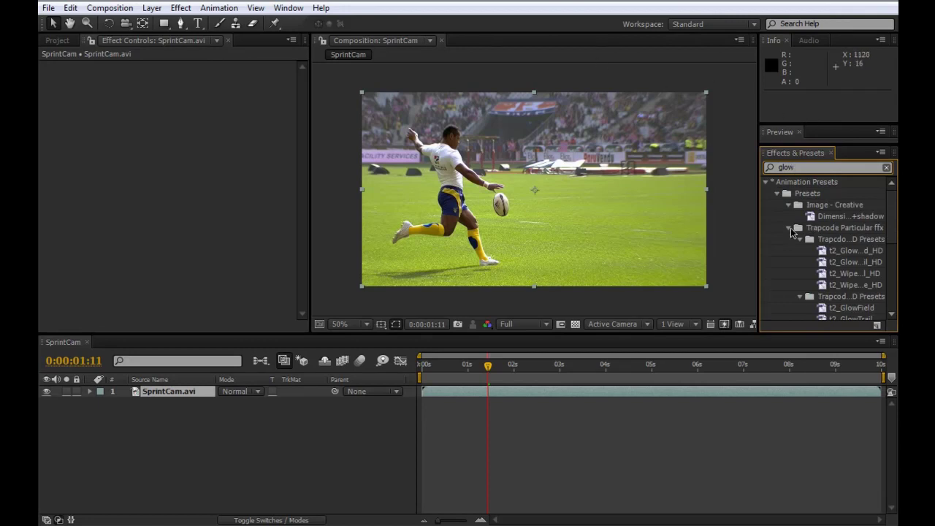
# Step: Widen the effects panel and drag Stylize > Glow toward the composition
pyautogui.moveTo(758, 220); pyautogui.dragTo(707, 221)
pyautogui.scroll(-5, 793, 252)
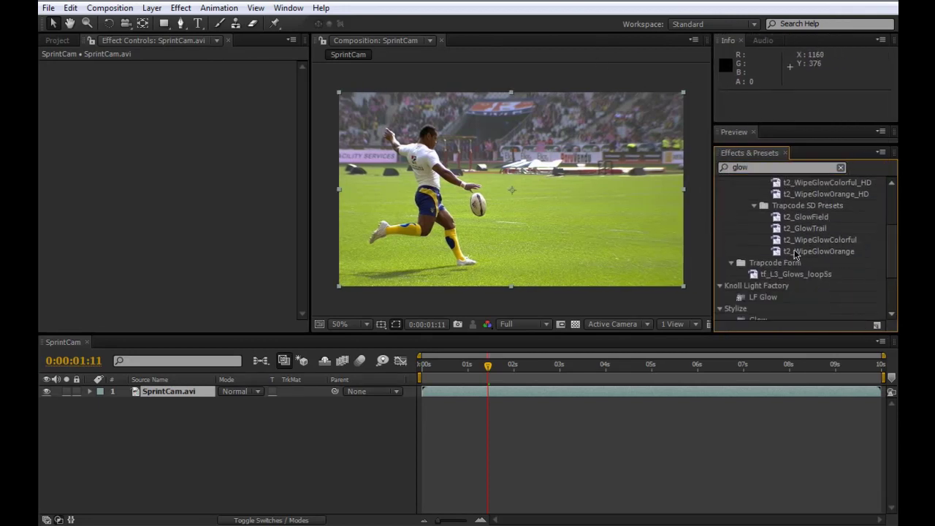
pyautogui.scroll(-4, 793, 252)
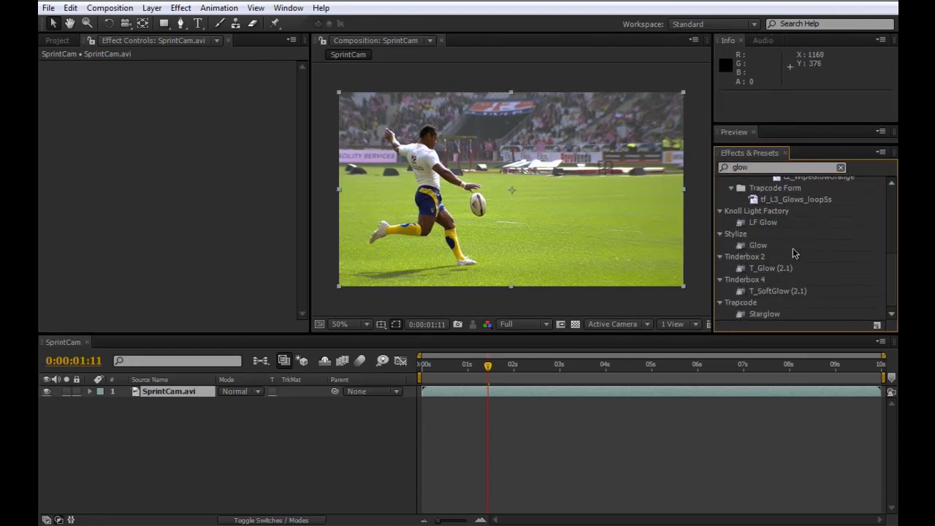
pyautogui.click(753, 248)
pyautogui.moveTo(743, 249); pyautogui.dragTo(743, 247)
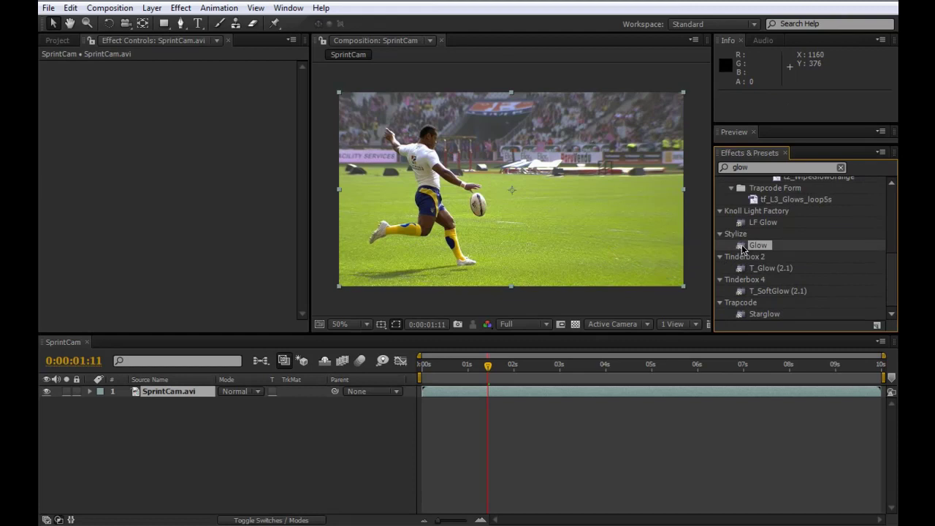
pyautogui.moveTo(741, 249)
pyautogui.mouseDown()
pyautogui.moveTo(701, 248)
pyautogui.moveTo(513, 192)
pyautogui.mouseUp()
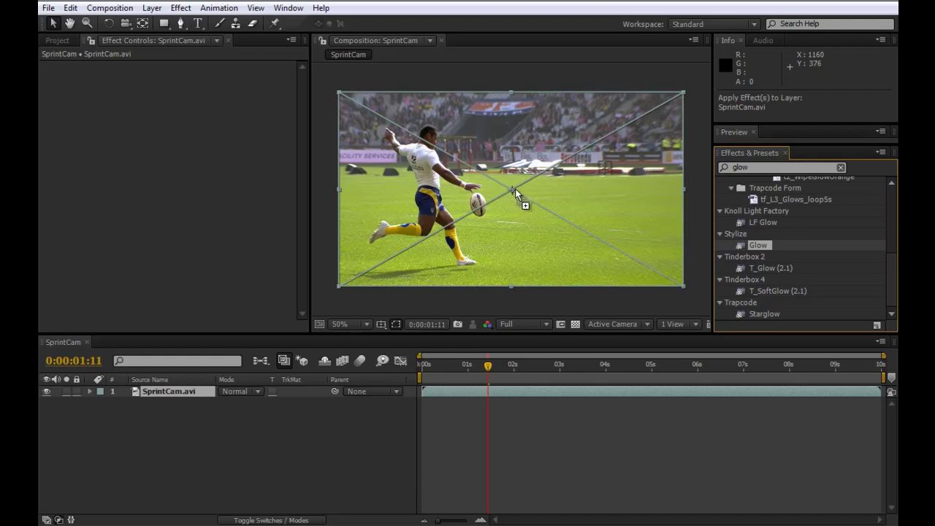
# Step: Drop Stylize Glow onto the SprintCam.avi layer in the Composition viewer
pyautogui.moveTo(515, 189); pyautogui.dragTo(453, 388)
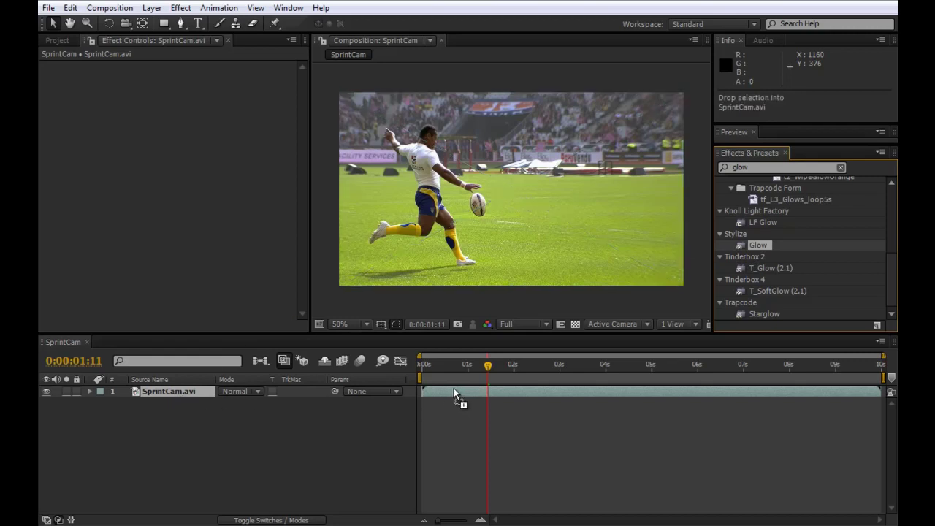
pyautogui.moveTo(453, 388); pyautogui.dragTo(511, 188)
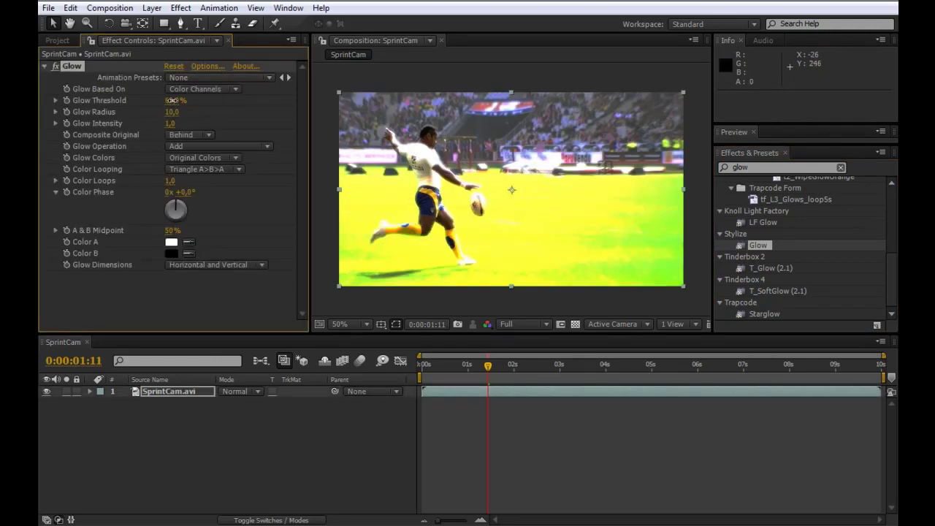
# Step: Tune Glow to Threshold 78,4%, Radius 34,0 and Intensity 1,4, previewing later frames
pyautogui.moveTo(171, 100)
pyautogui.mouseDown()
pyautogui.moveTo(149, 105)
pyautogui.moveTo(208, 105)
pyautogui.moveTo(160, 115)
pyautogui.moveTo(177, 115)
pyautogui.mouseUp()
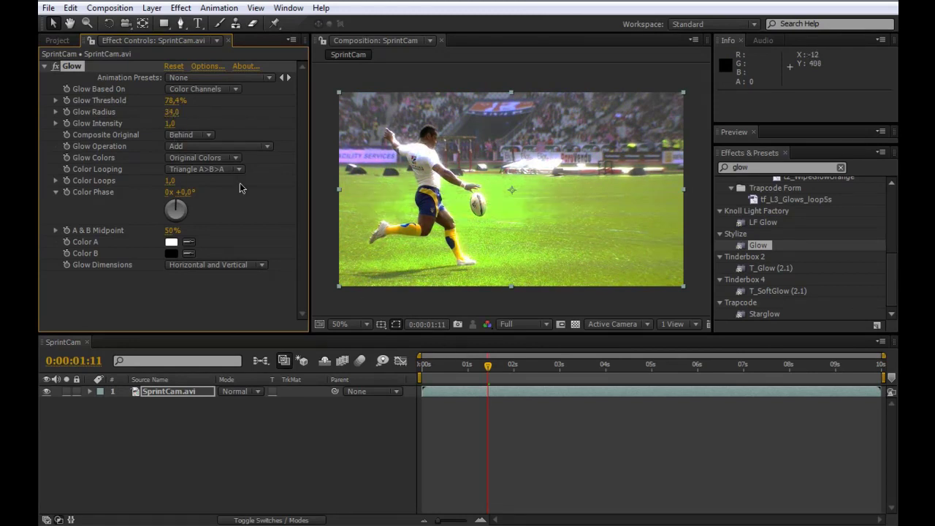
pyautogui.moveTo(170, 124)
pyautogui.mouseDown()
pyautogui.moveTo(215, 131)
pyautogui.moveTo(207, 132)
pyautogui.mouseUp()
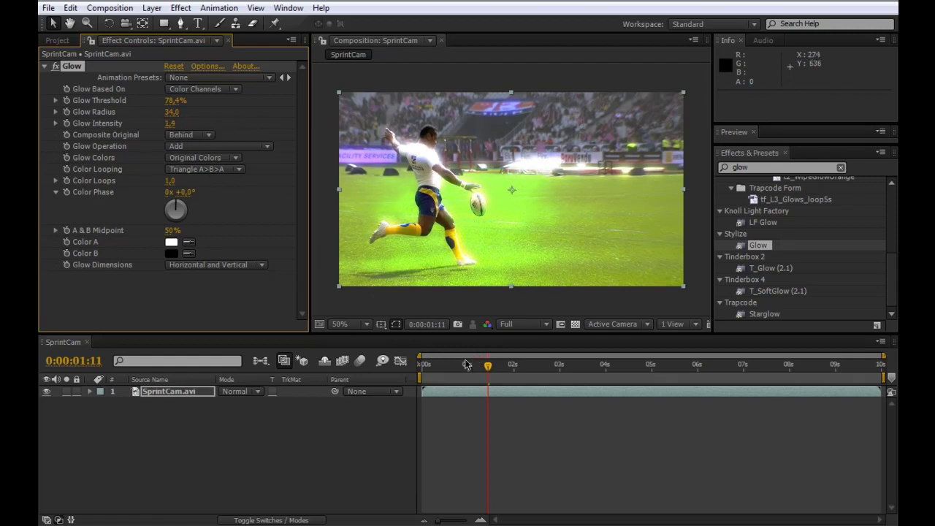
pyautogui.click(552, 365)
pyautogui.moveTo(553, 369)
pyautogui.mouseDown()
pyautogui.moveTo(889, 391)
pyautogui.moveTo(604, 387)
pyautogui.mouseUp()
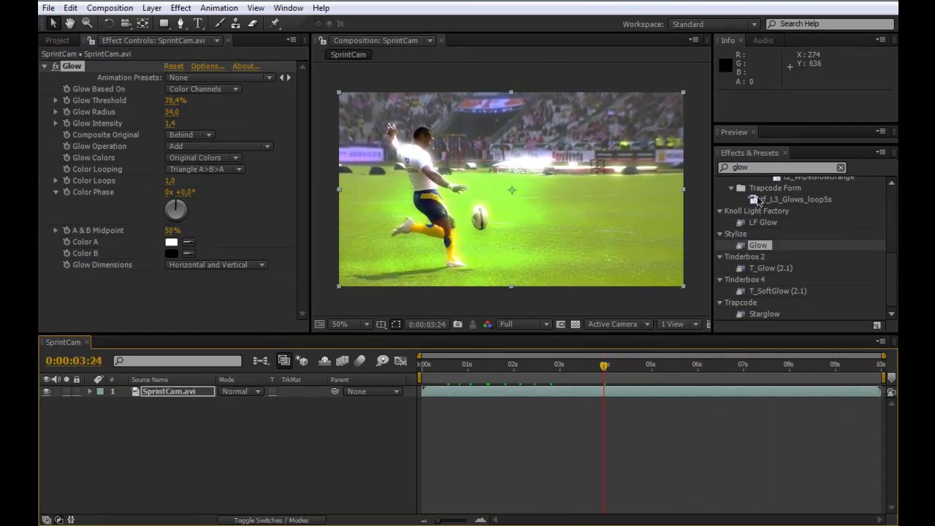
pyautogui.click(752, 167)
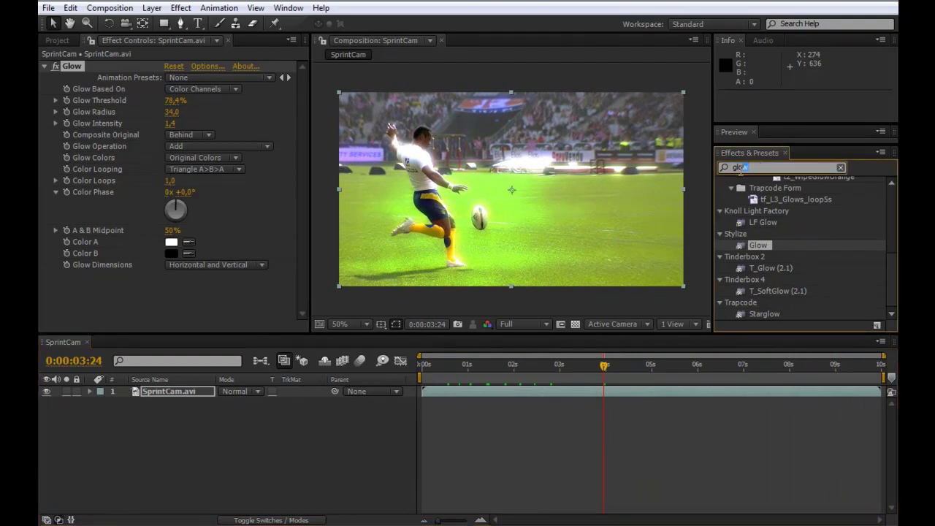
# Step: Clear the 'glow' search filter so the full effects category list returns
pyautogui.press('BackSpace')
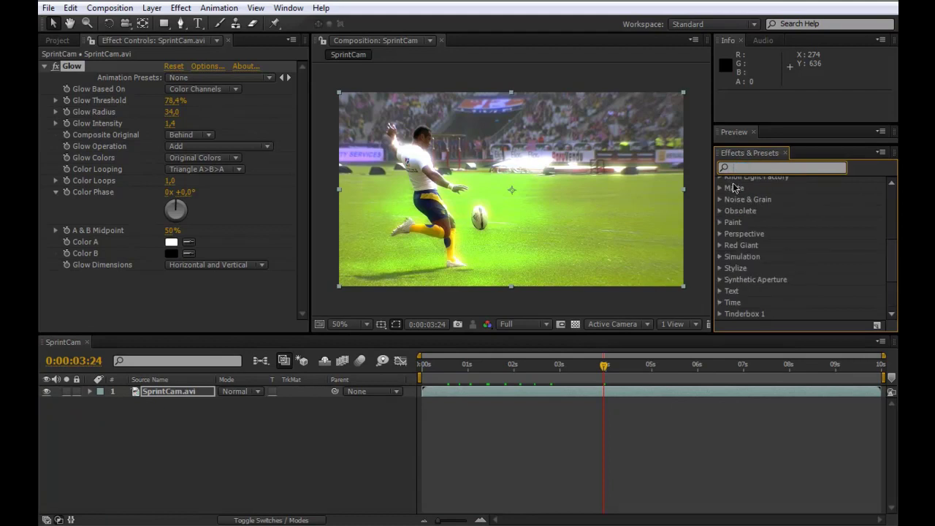
pyautogui.scroll(1, 766, 199)
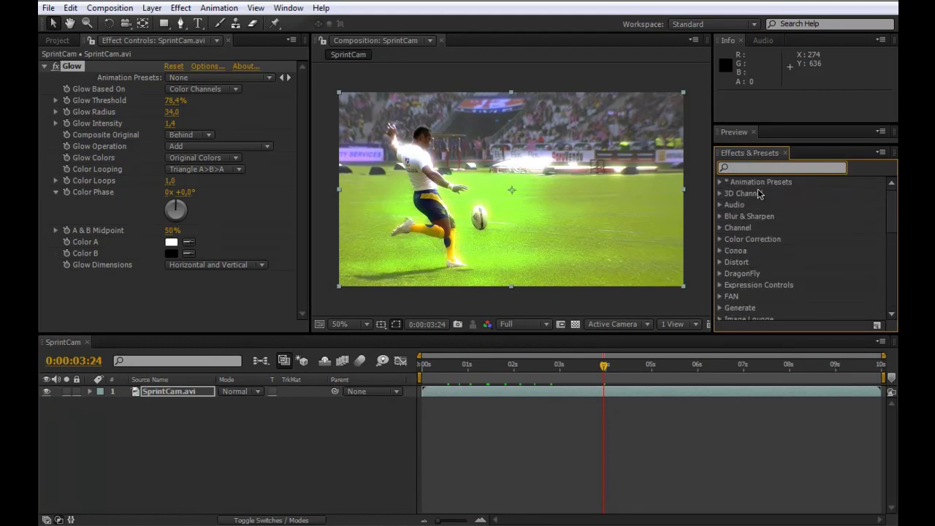